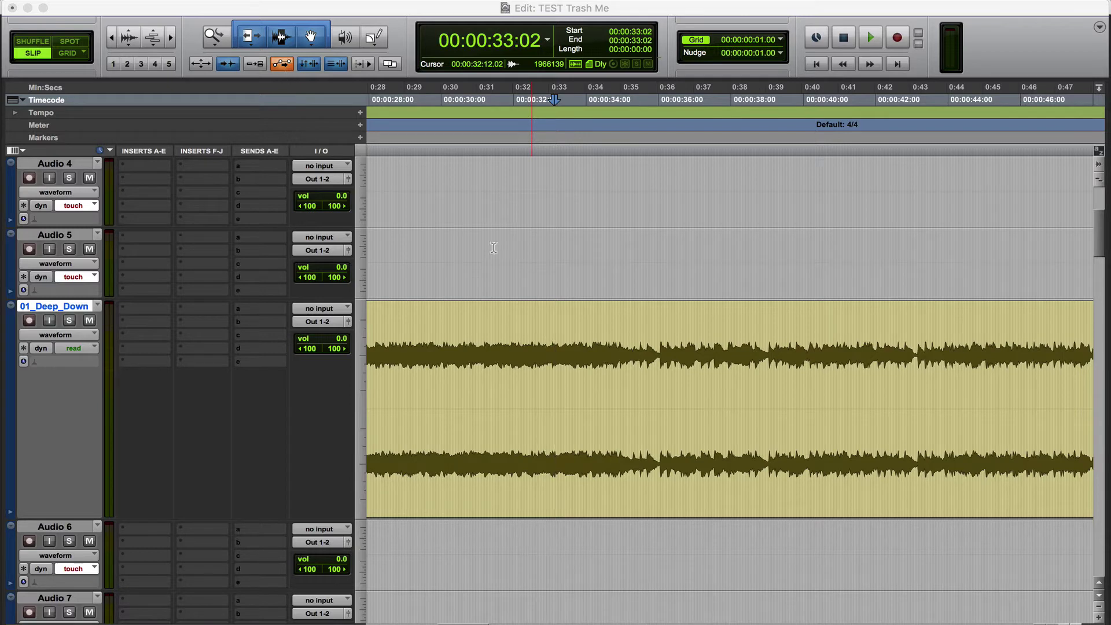
Turn on Tab to Transients in the Edit window toolbar
left_click(233, 68)
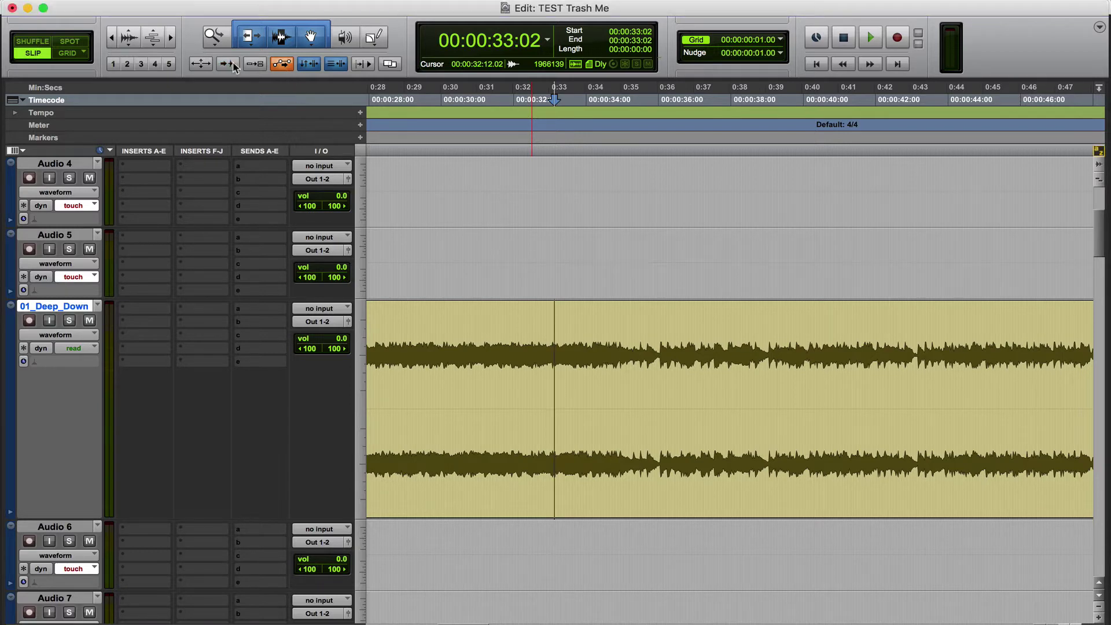
left_click(227, 67)
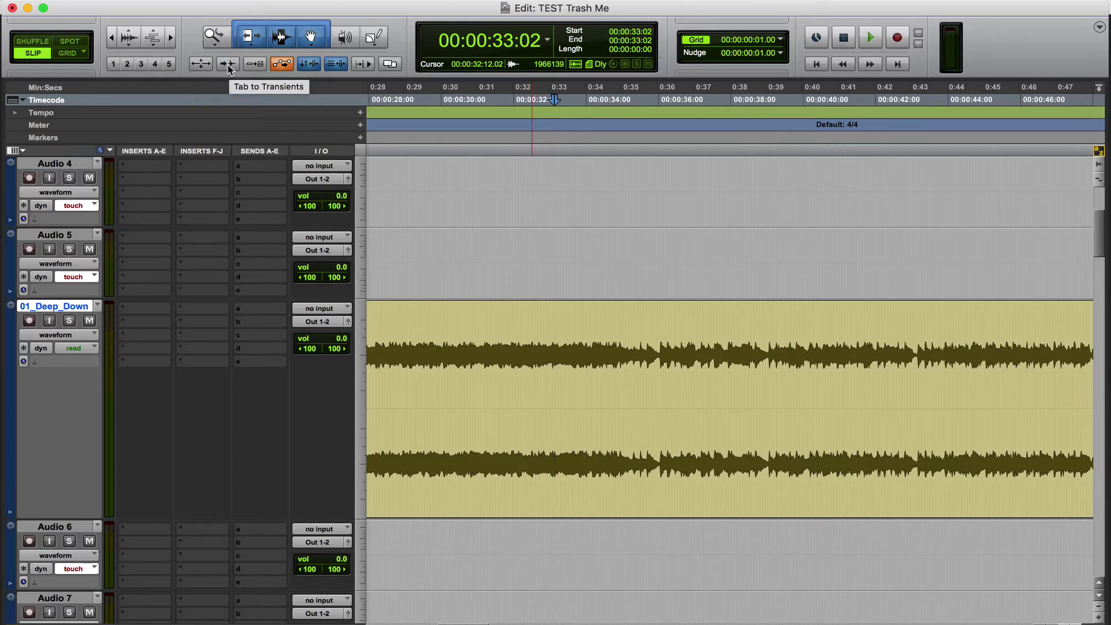
left_click(232, 69)
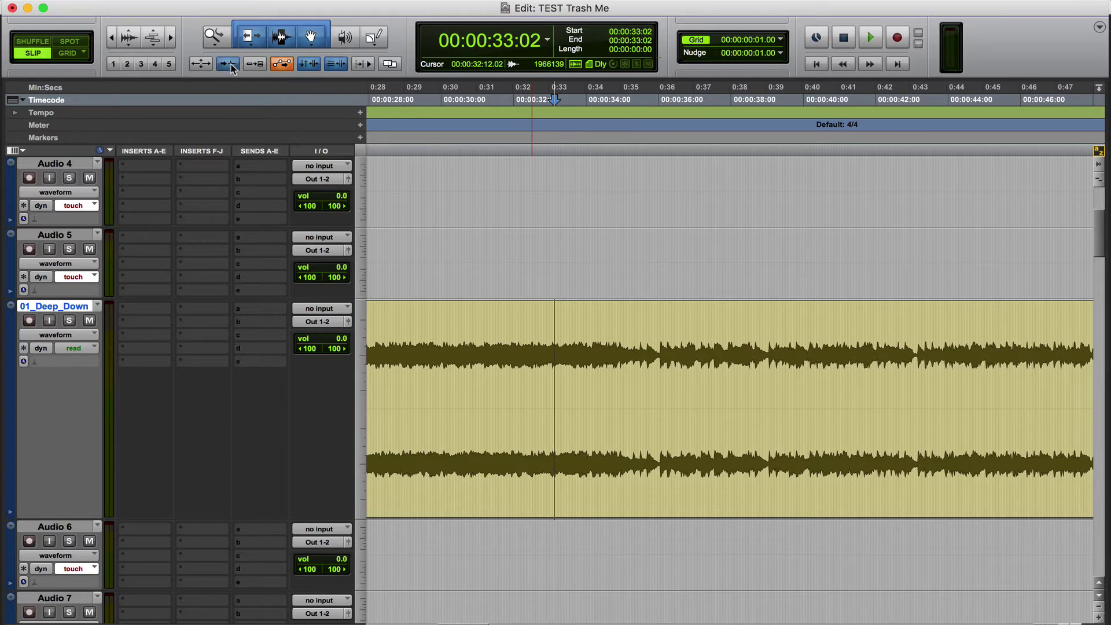
Place the edit point on the 01_Deep_Down downbeat at 00:00:32:14
left_click(545, 357)
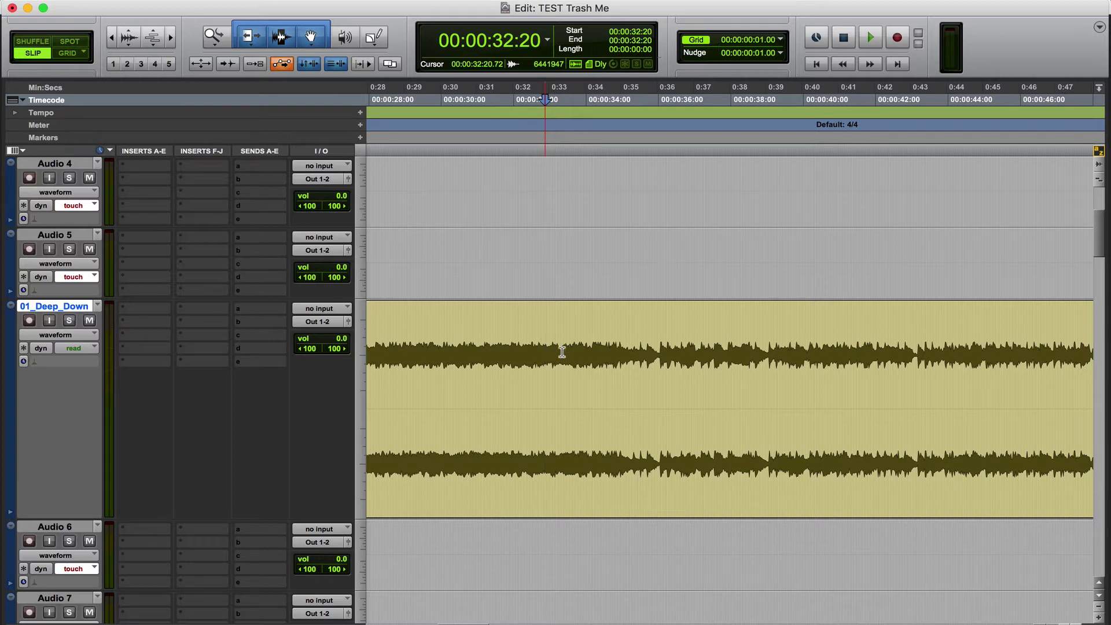
left_click(535, 356)
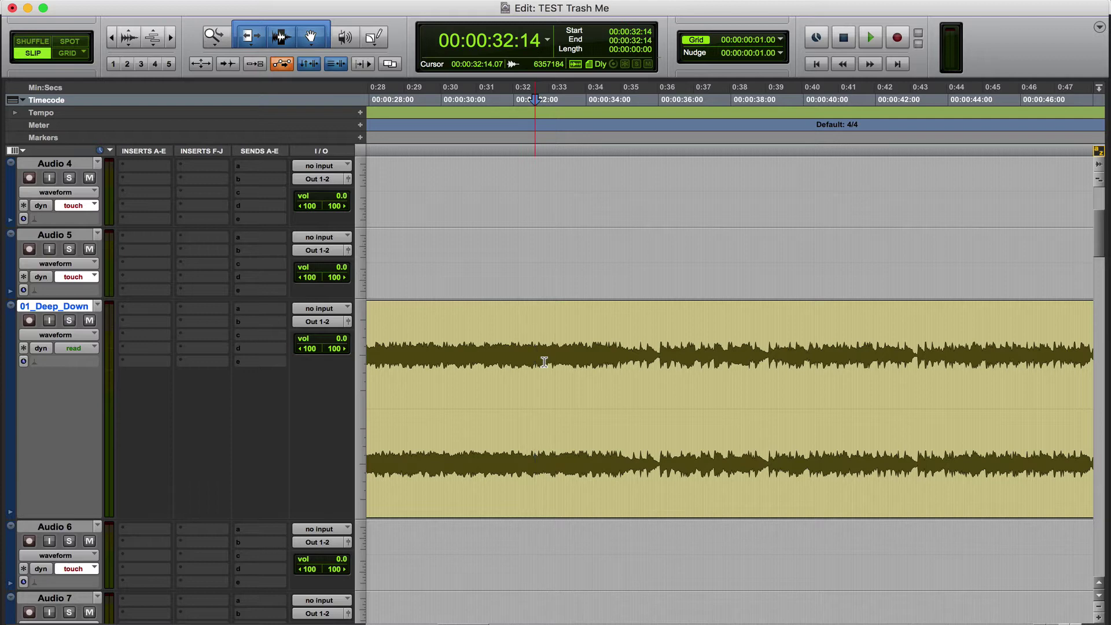
Play the song and mark an edit point near 34:21, zooming out and in
key("XF86AudioRaiseVolume")
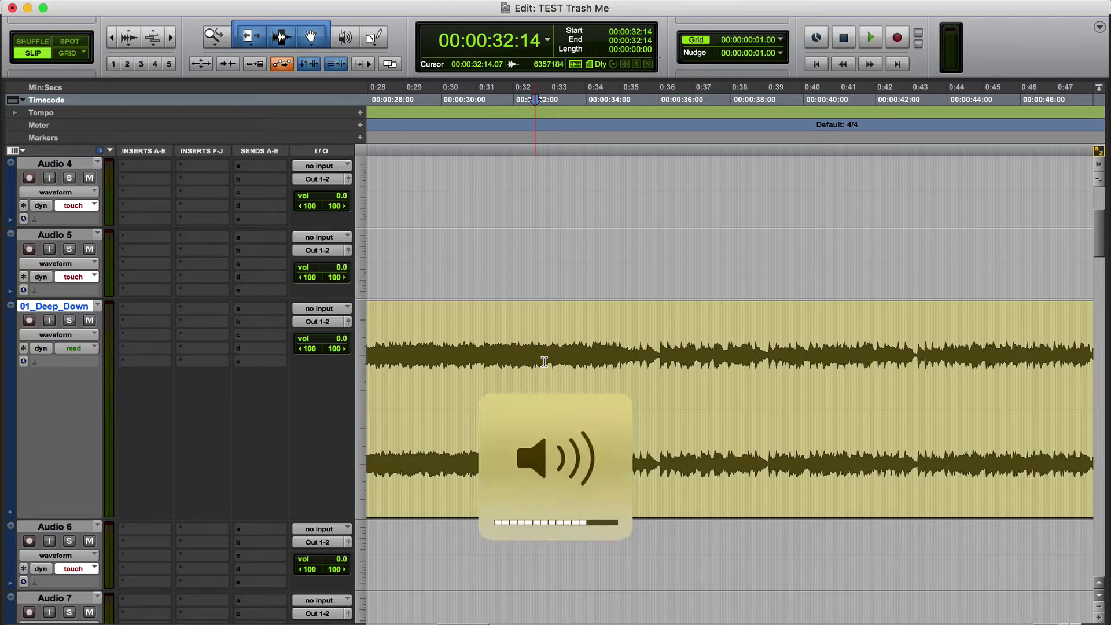
key("space")
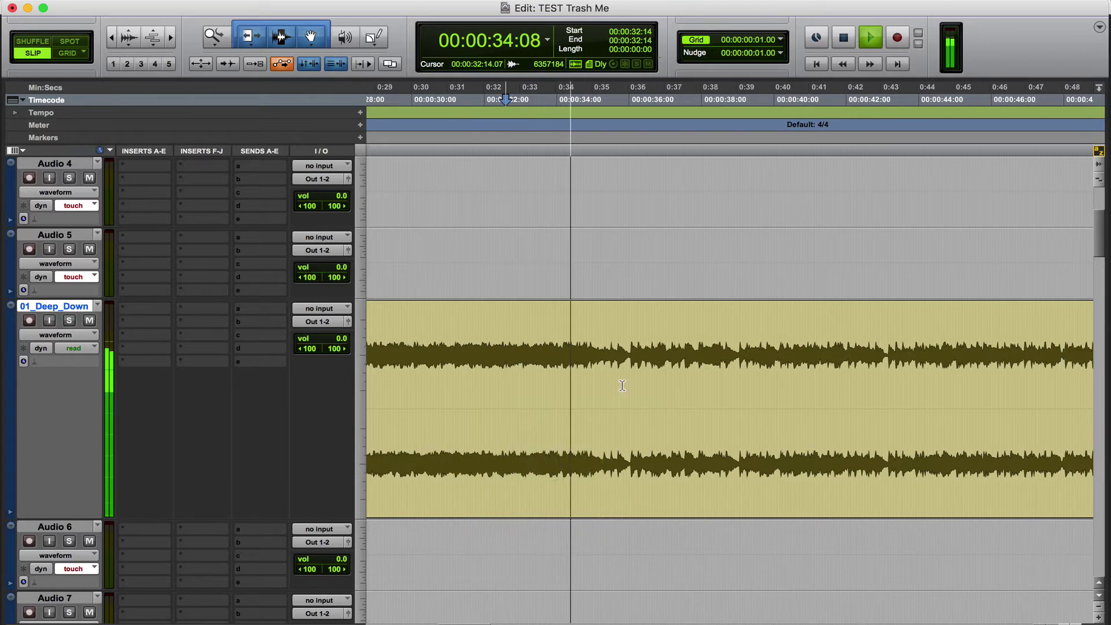
left_click(561, 365)
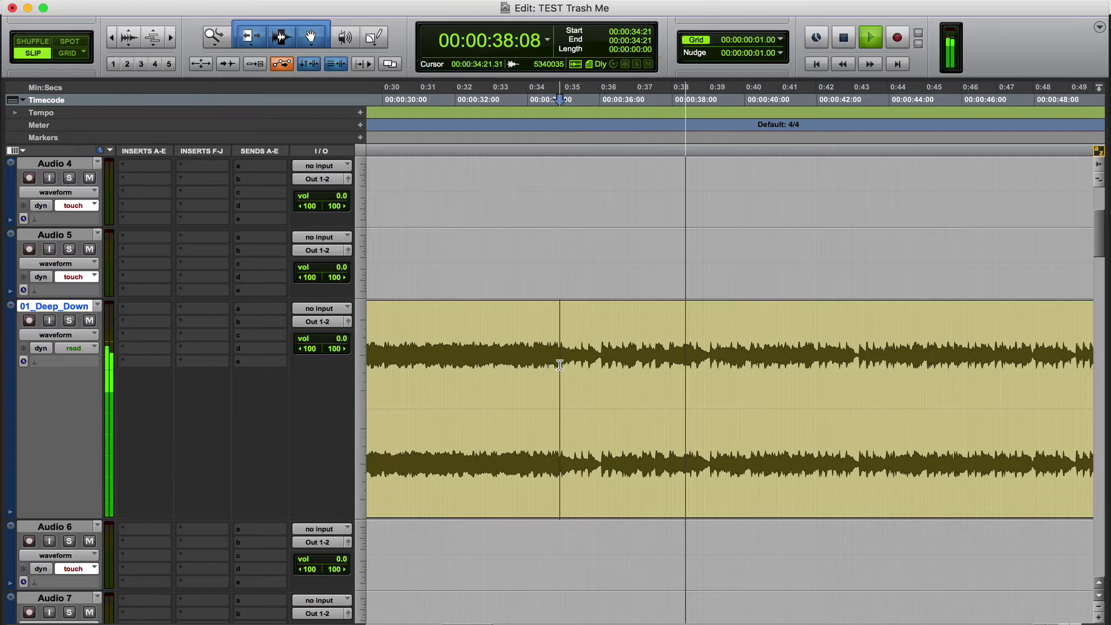
key("r")
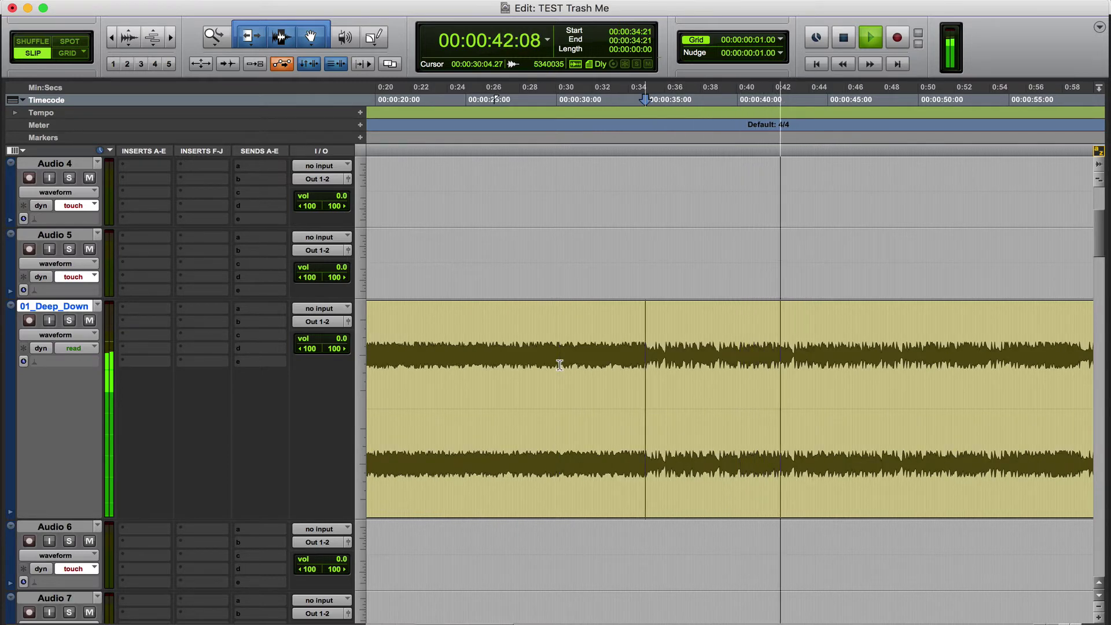
key("t")
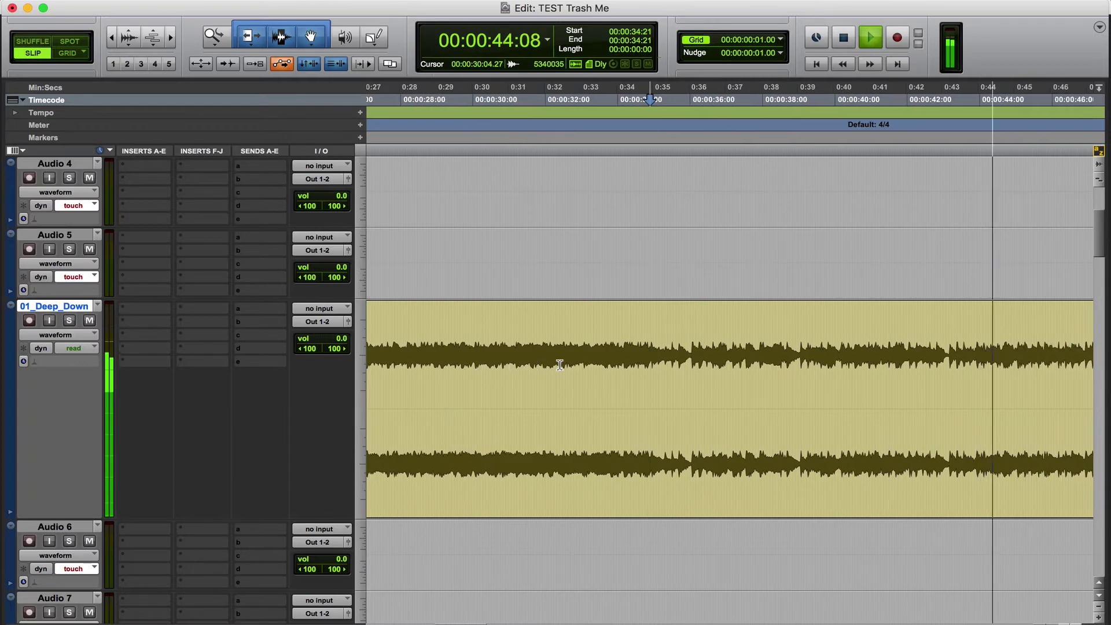
key("r")
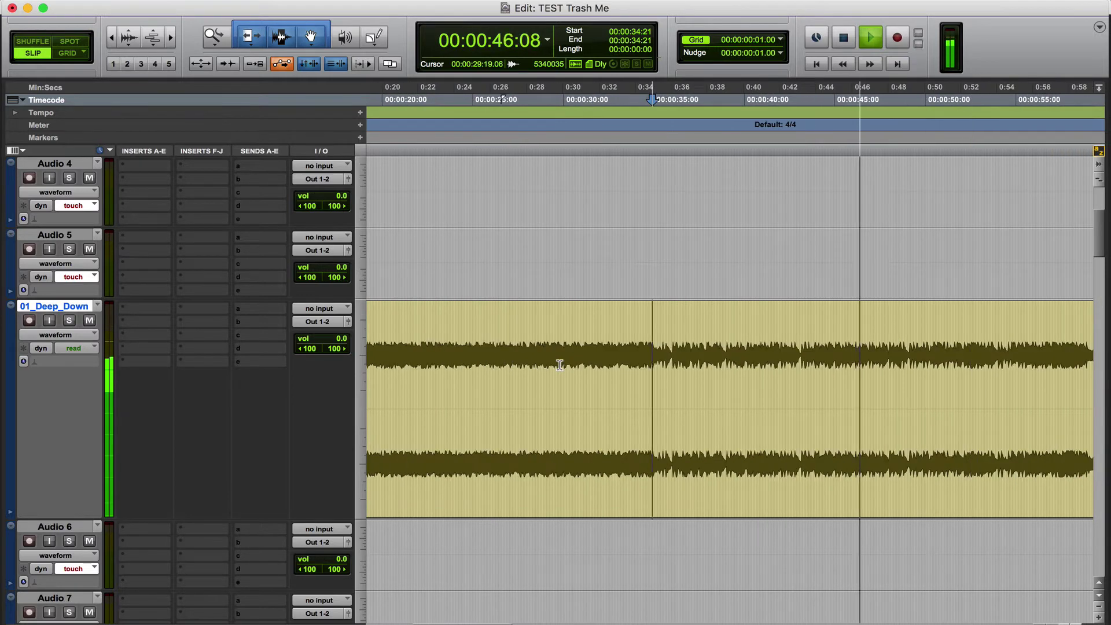
scroll(561, 365, "right", 2)
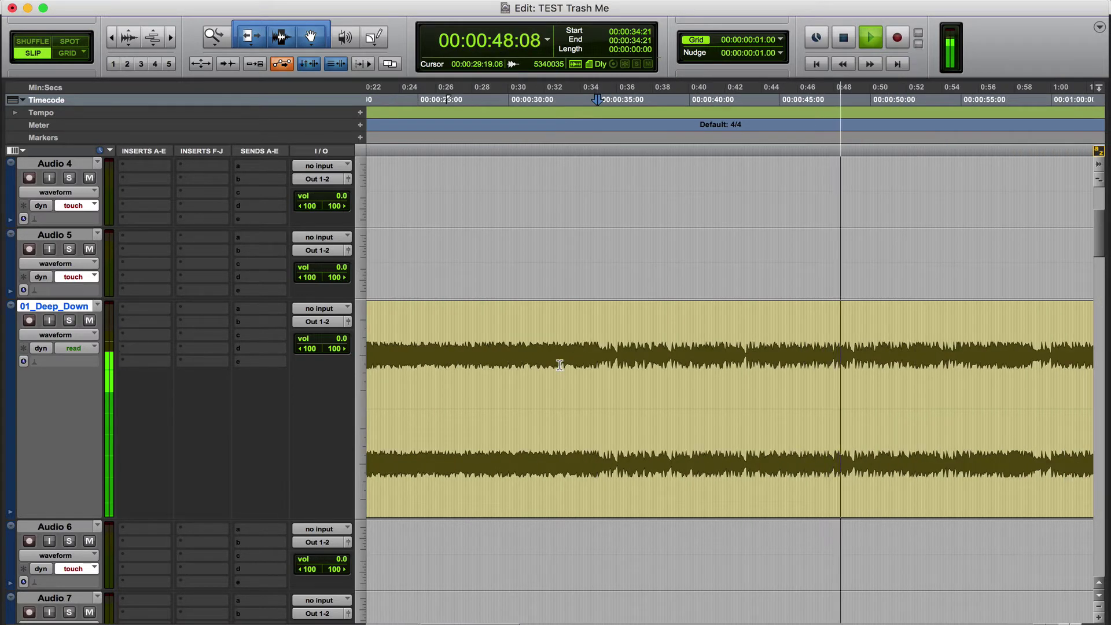
scroll(773, 361, "right", 3)
scroll(773, 360, "right", 2)
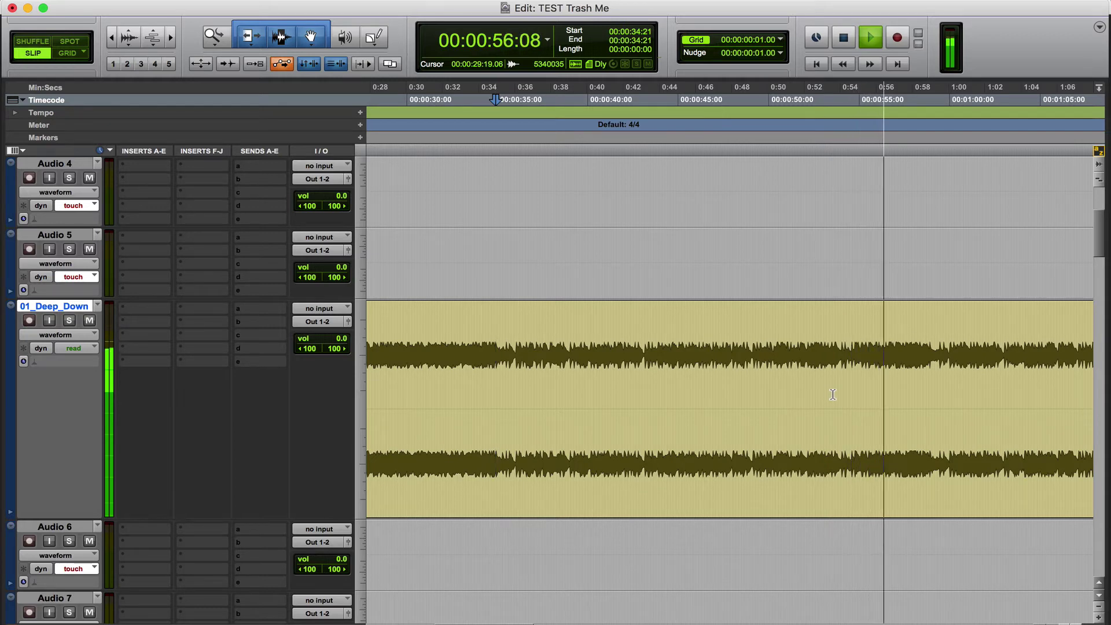
Stop playback and audition the song from edit points near 58 and 35 seconds
key("space")
left_click(930, 370)
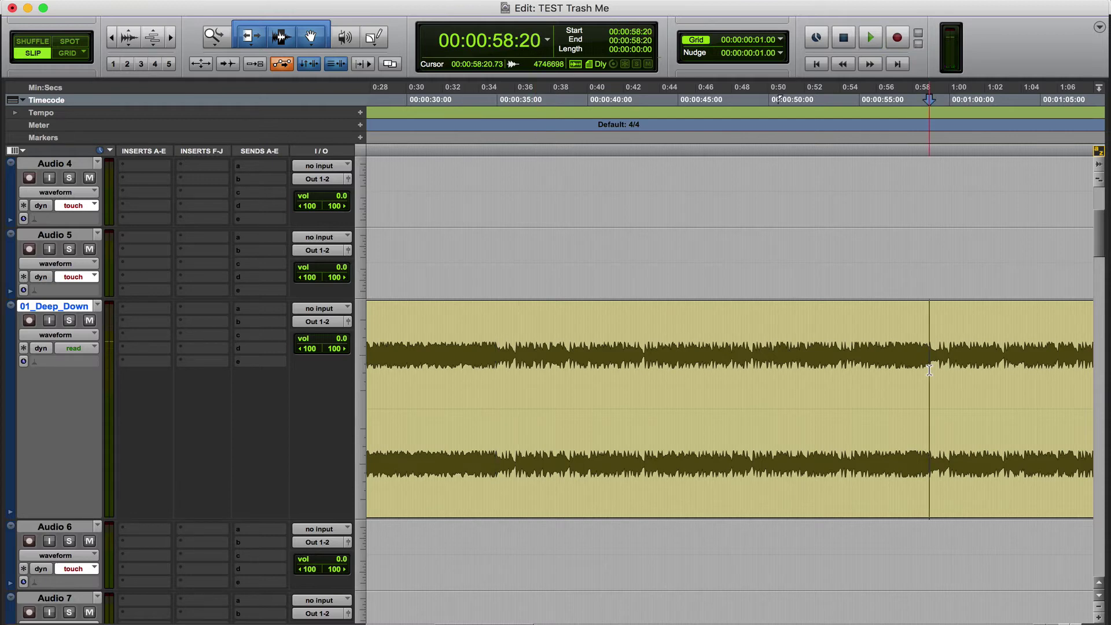
key("XF86AudioLowerVolume")
key("XF86AudioMute")
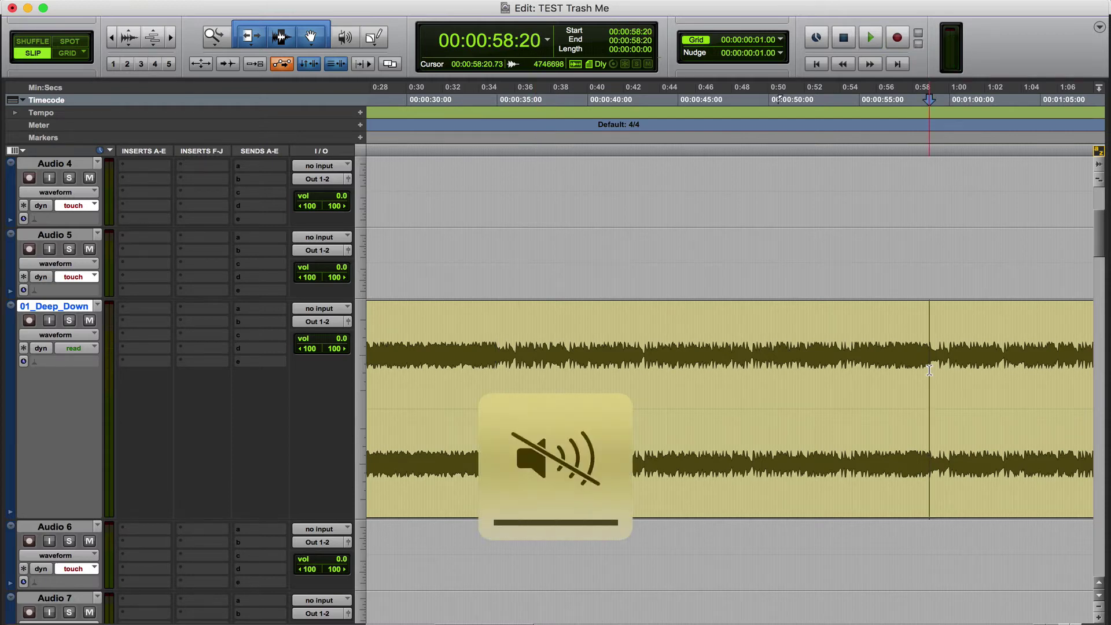
left_click(502, 374)
key("XF86AudioMute")
key("space")
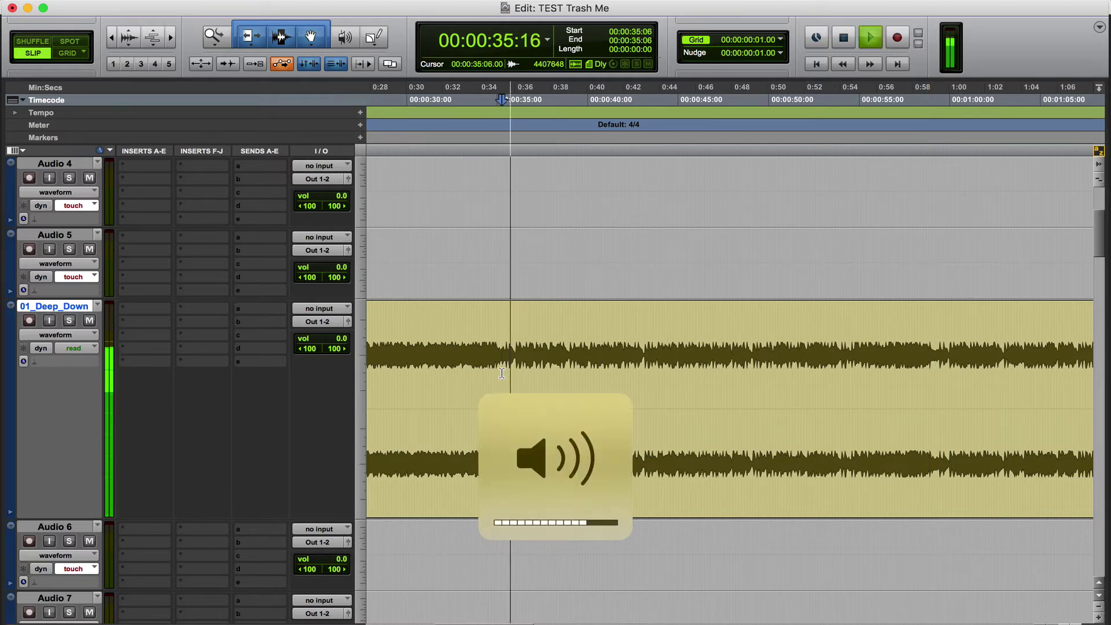
Audition spots between 34:11 and 34:20, settling the edit point on 34:10
key("space")
left_click(488, 362)
key("space")
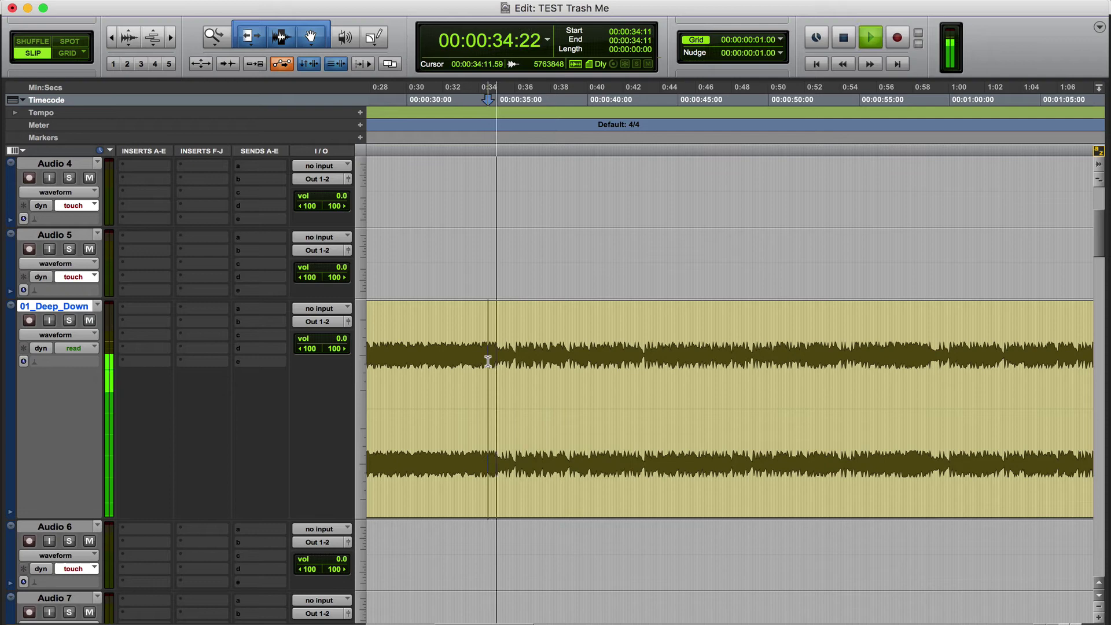
key("space")
key("XF86AudioLowerVolume")
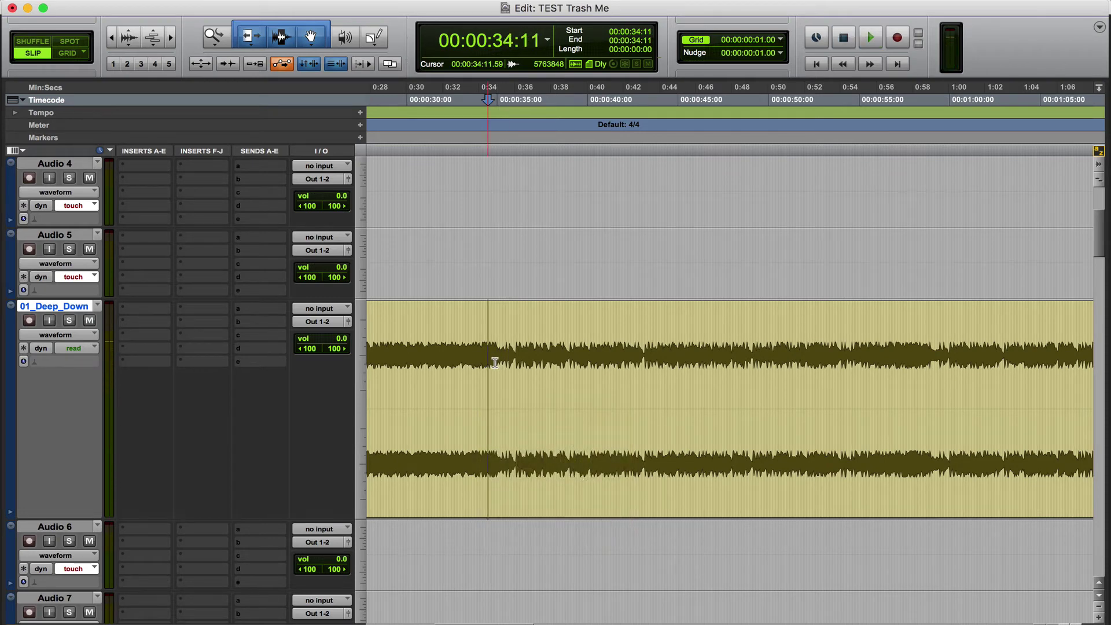
left_click(496, 362)
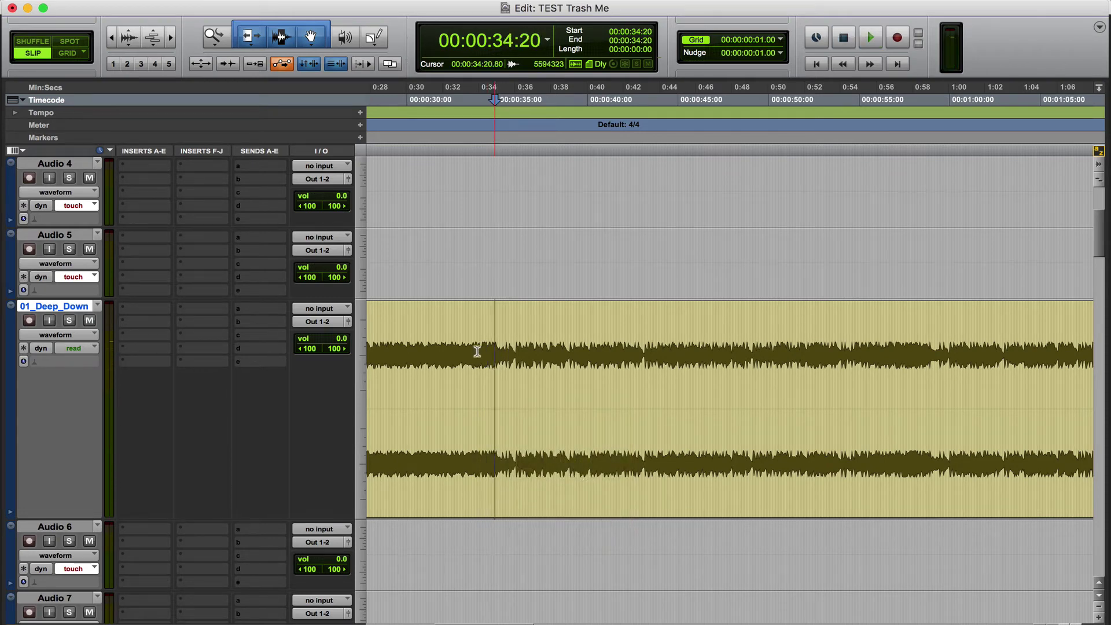
left_click(487, 382)
key("space")
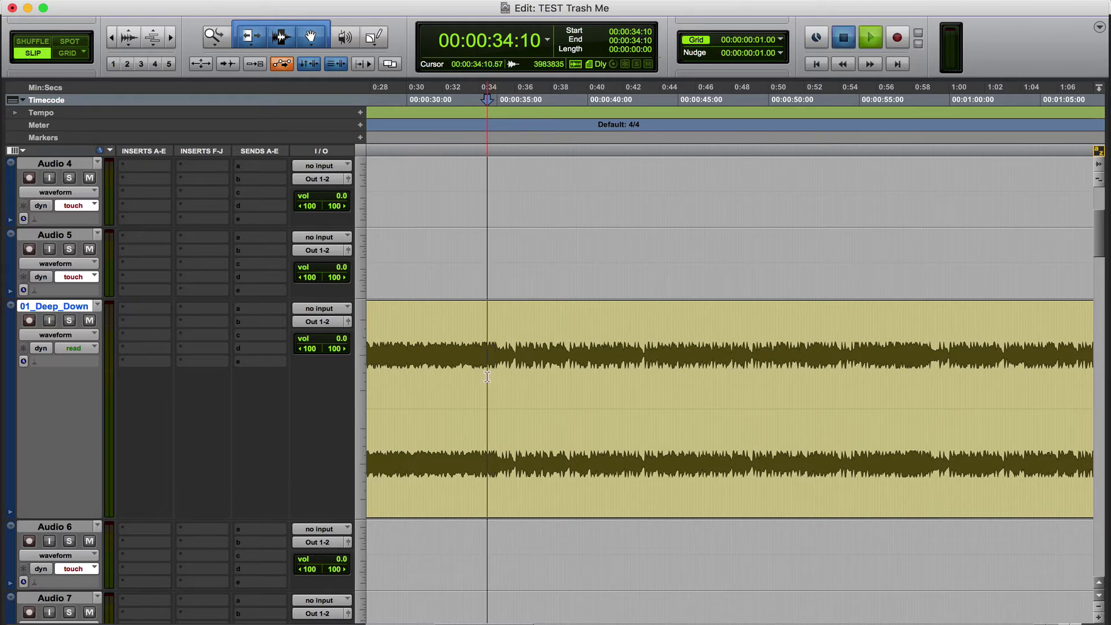
key("super+bracketright")
key("super+bracketright")
Audition the downbeat from edit points at 34:21 and 34:22
key("space")
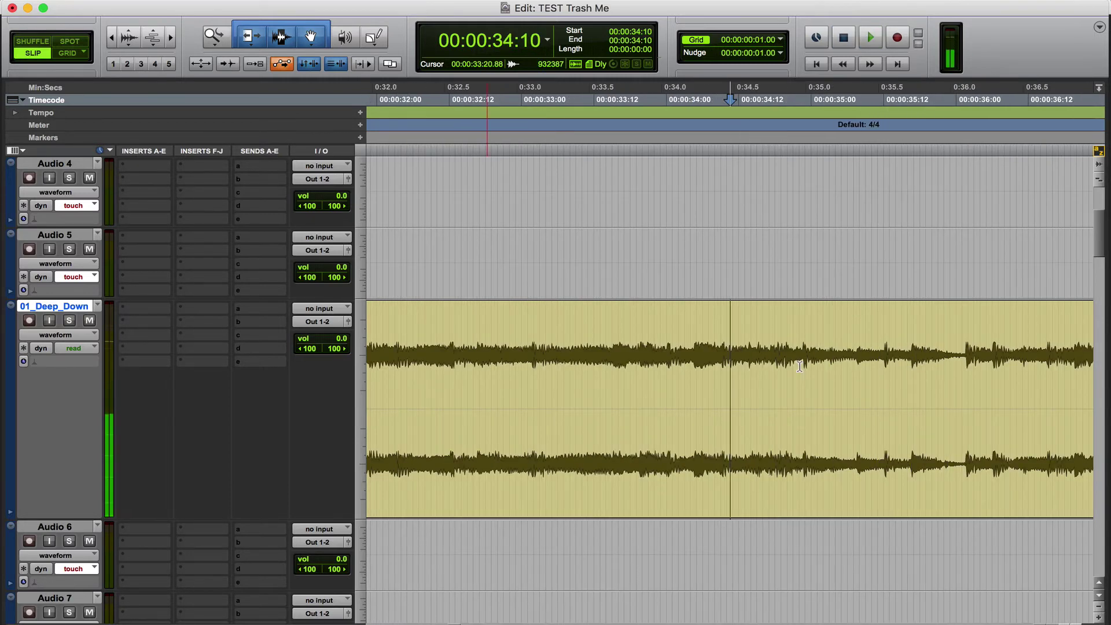
left_click(800, 367)
key("space")
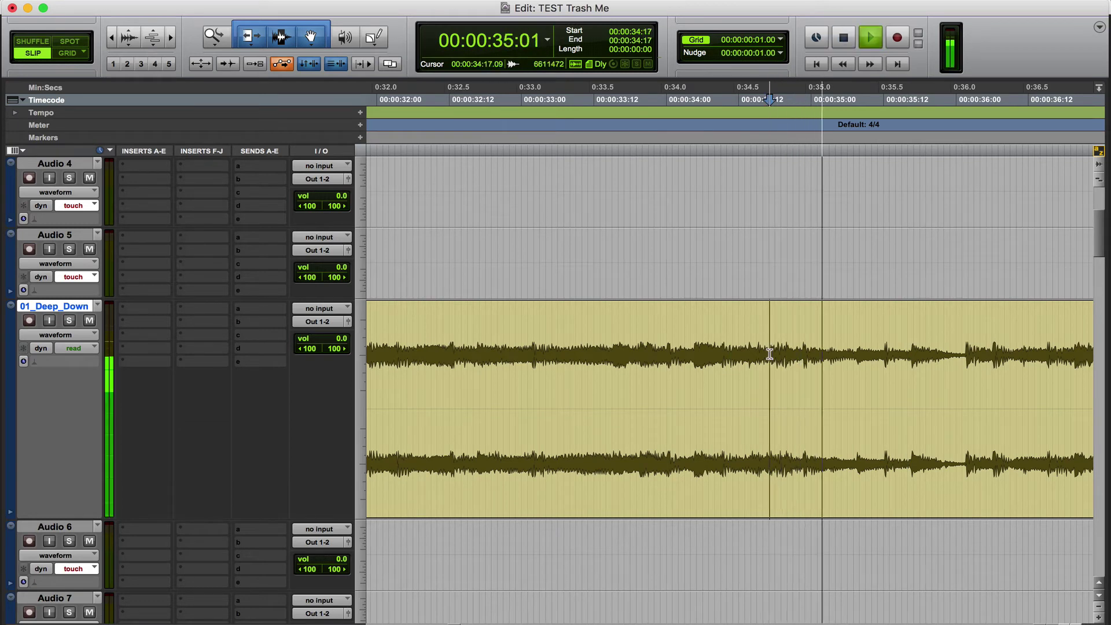
key("space")
left_click(795, 365)
key("space")
key("space")
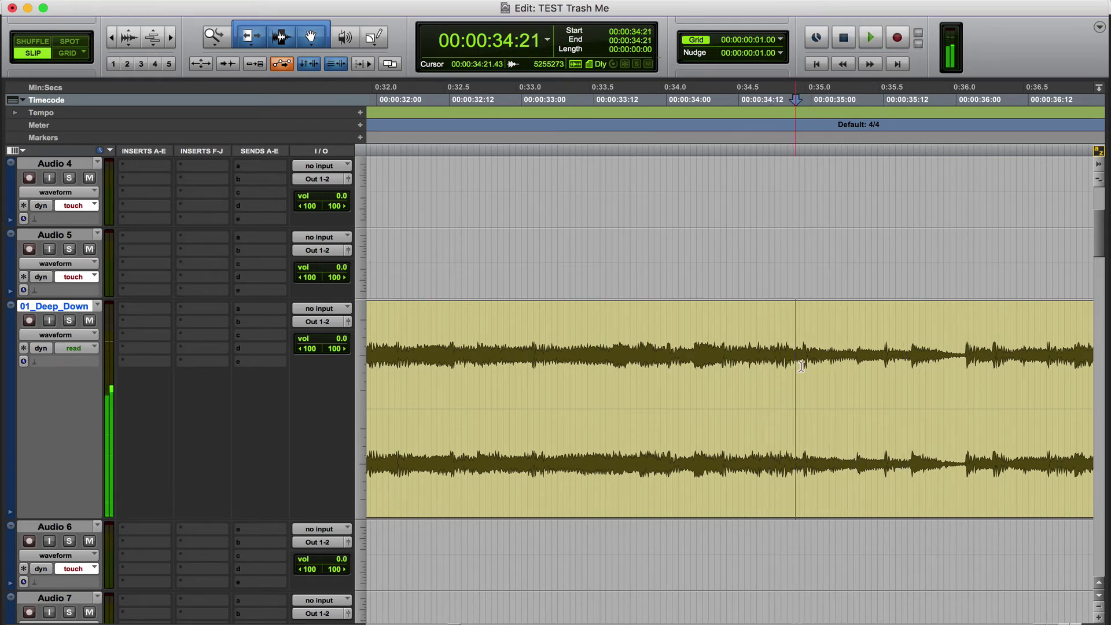
left_click(801, 365)
key("space")
Zoom into the waveform, enlarge the track, and place the edit point on the downbeat
key("super+bracketright")
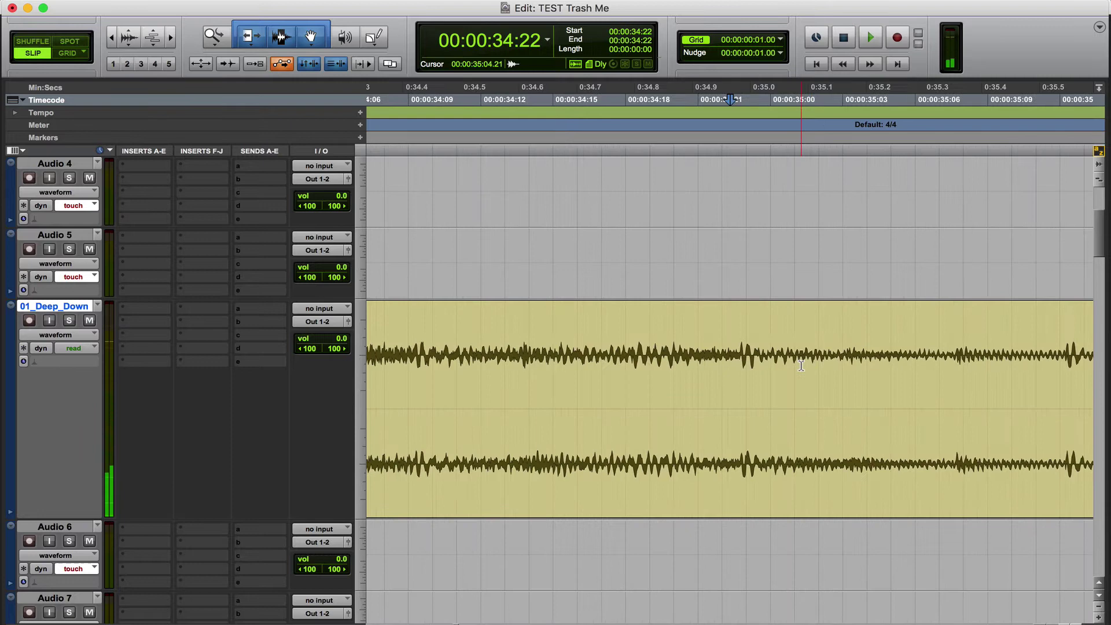
key("super+bracketright")
left_click(890, 365)
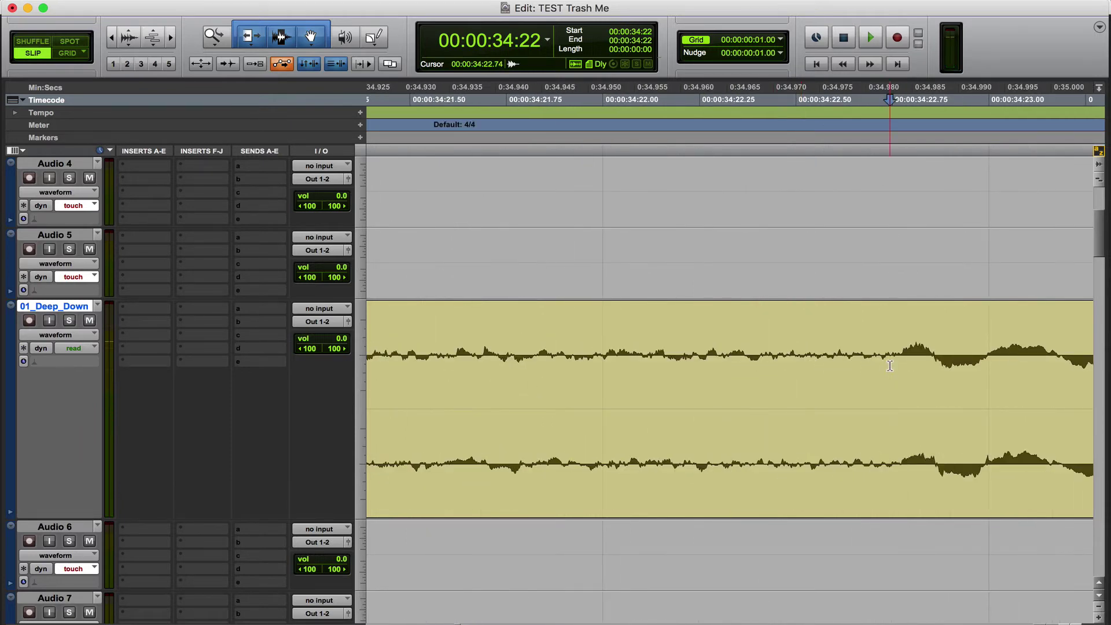
key("ctrl+Up")
key("super+bracketright")
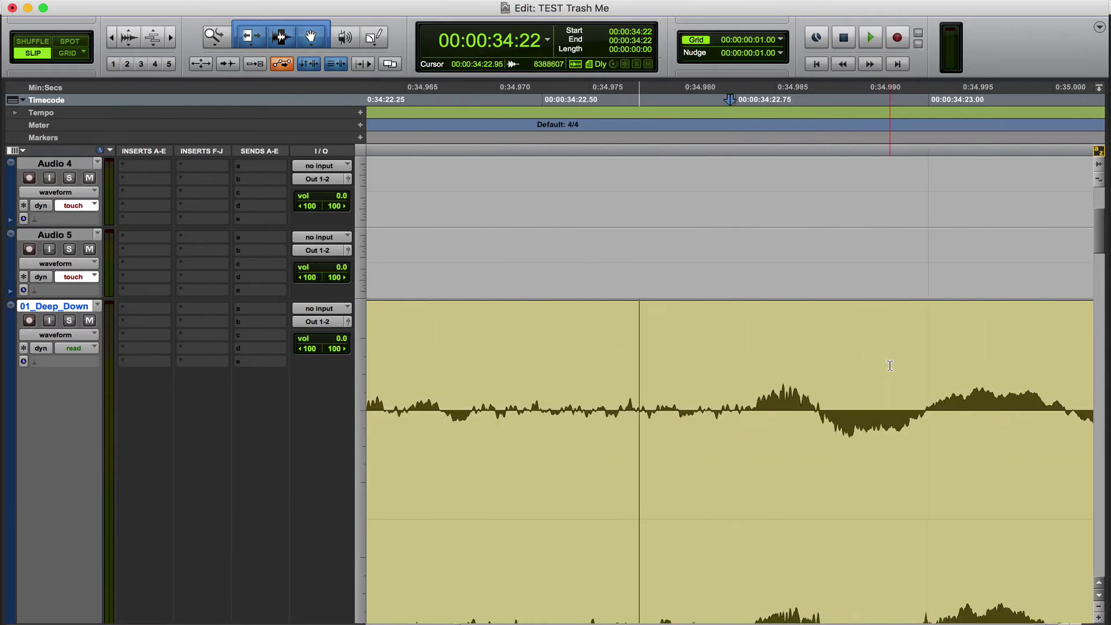
key("super+bracketright")
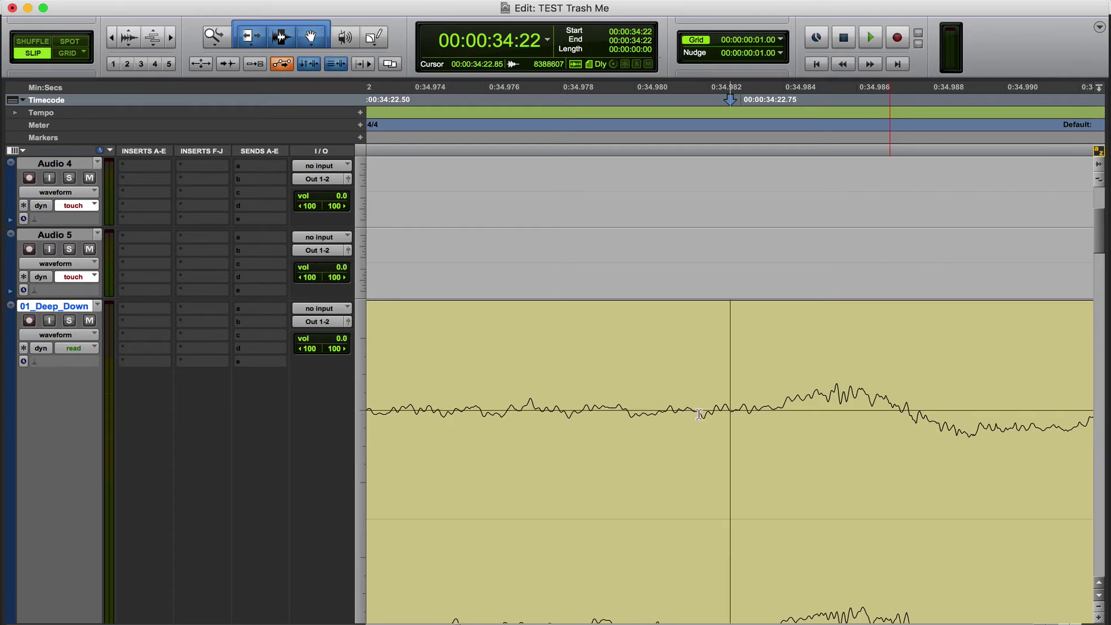
left_click(698, 414)
key("super+bracketright")
key("super+bracketright")
key("super+bracketright")
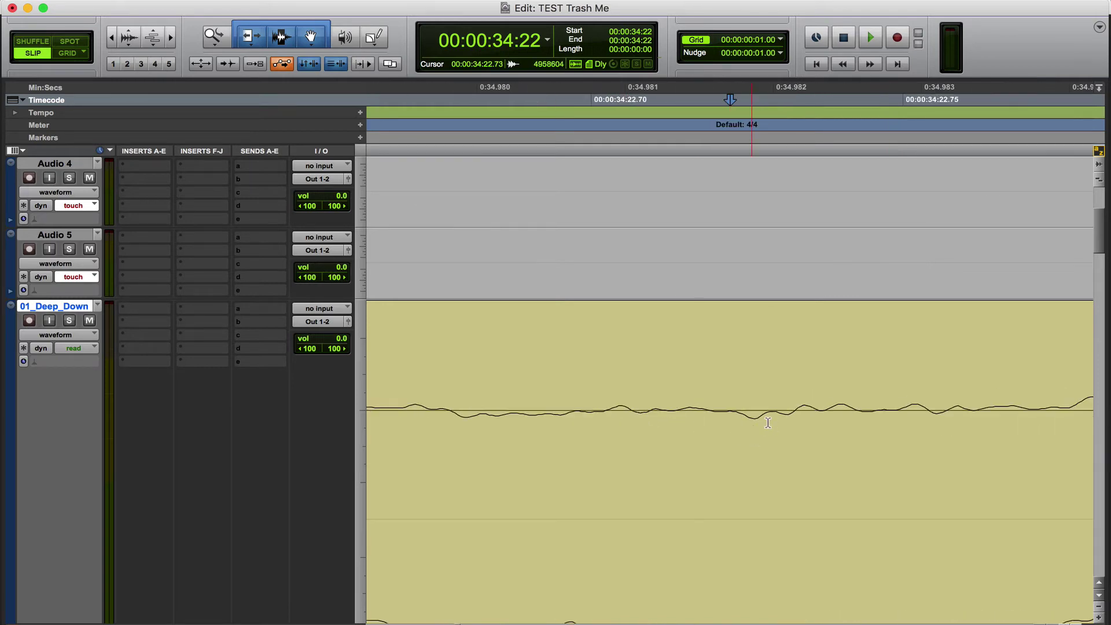
key("super+bracketleft")
key("super+bracketleft")
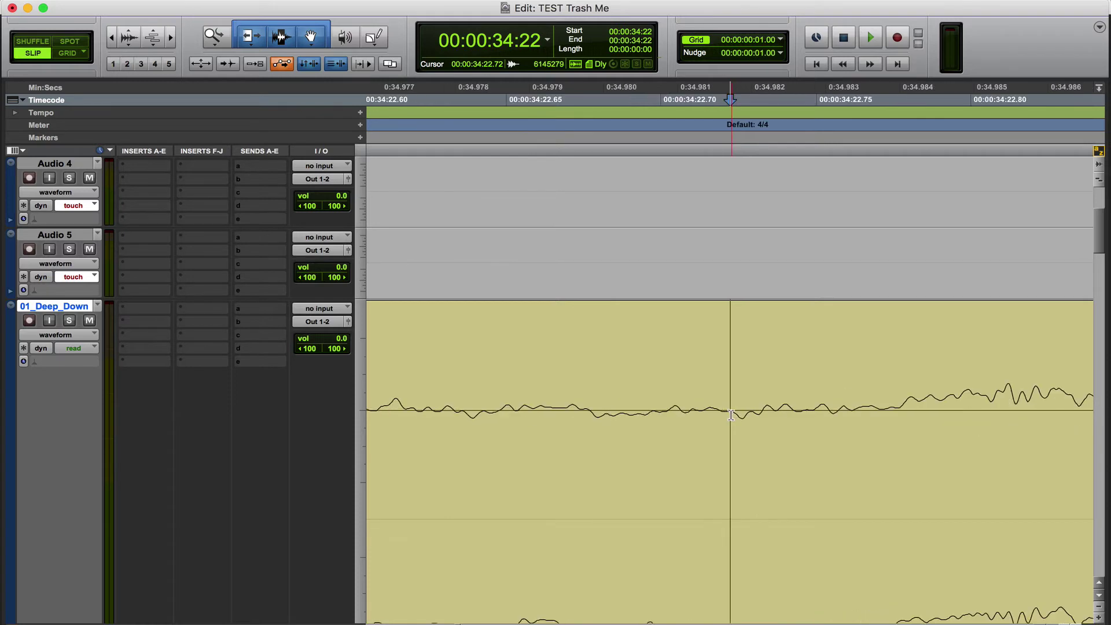
Split the clip at 34:22 and audition the new 01_Deep_Down-03 clip
key("super+e")
key("super+bracketleft")
key("super+bracketleft")
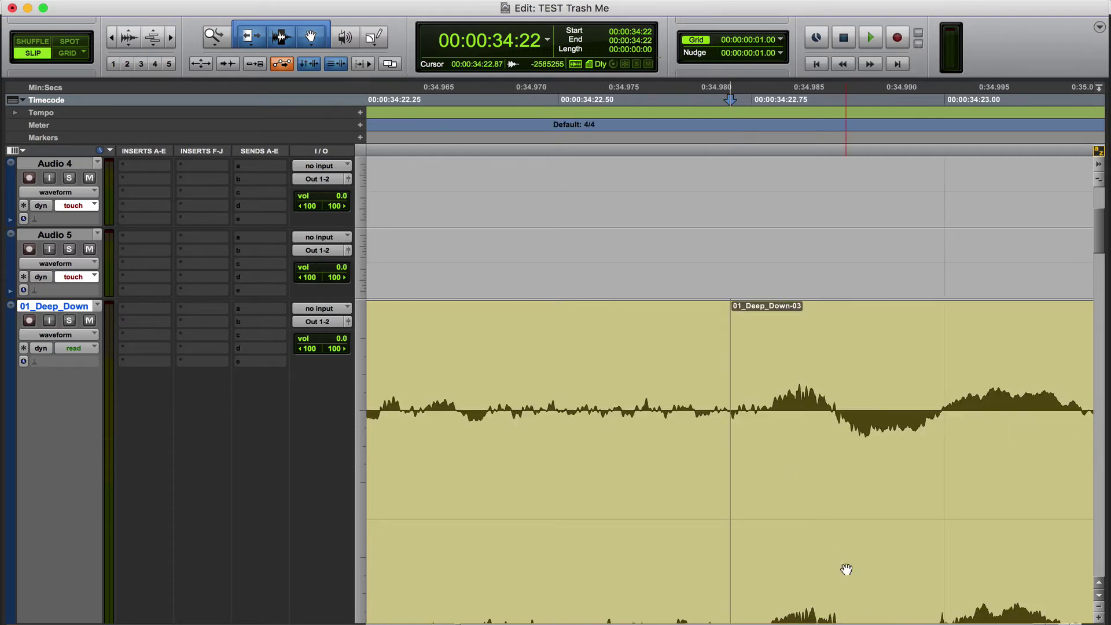
key("super+bracketleft")
key("super+bracketleft")
left_click(821, 591)
key("space")
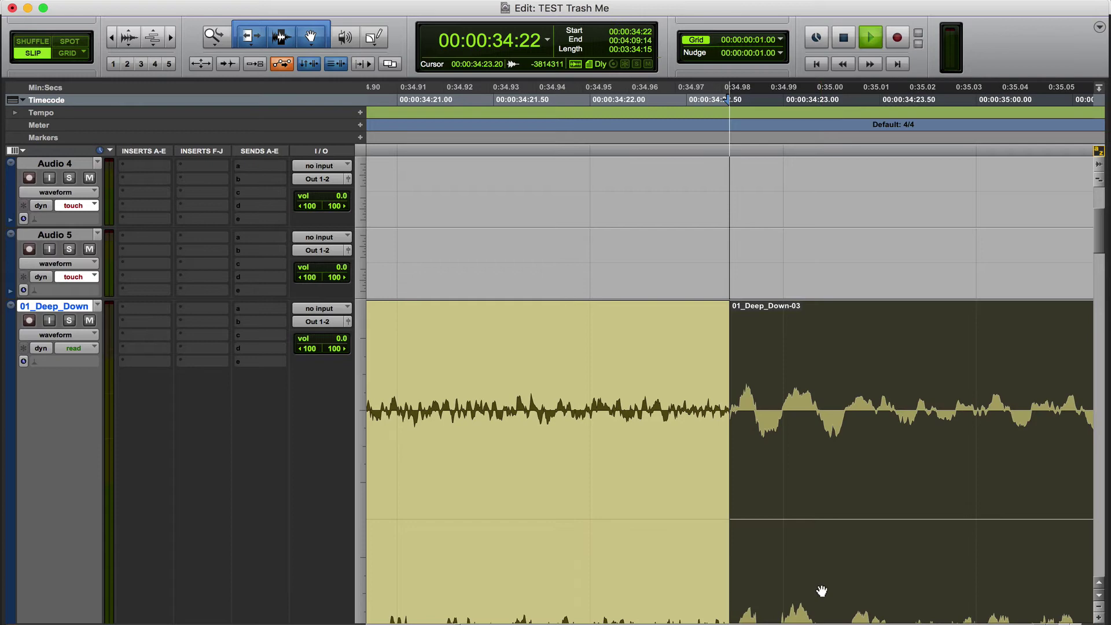
key("space")
key("super+bracketleft")
key("super+bracketleft")
key("super+bracketleft")
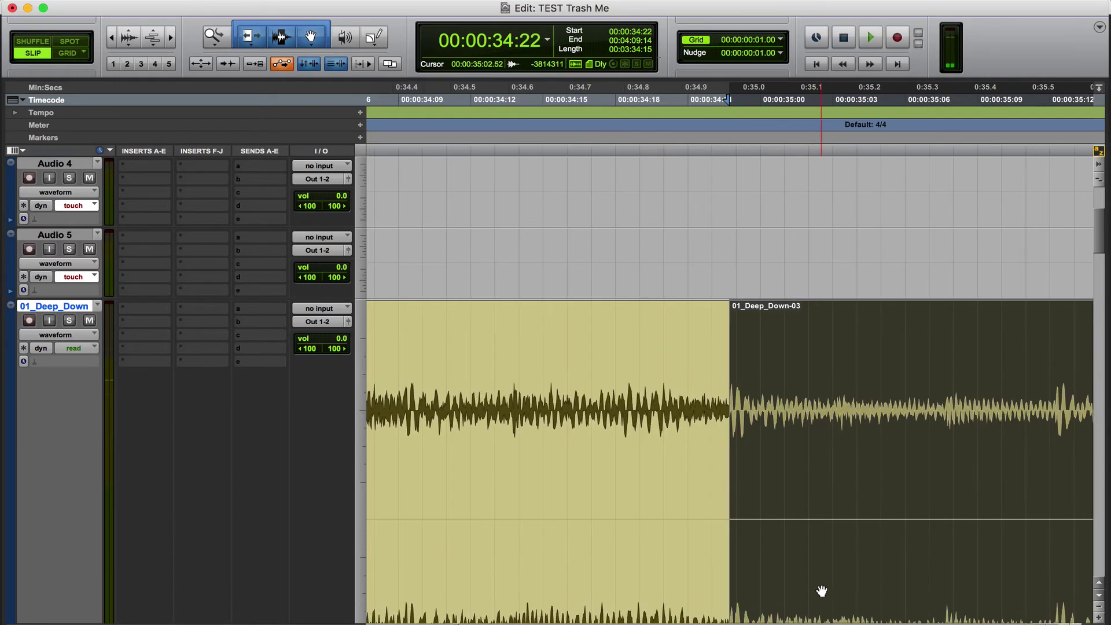
scroll(822, 592, "down", 2)
scroll(821, 592, "down", 2)
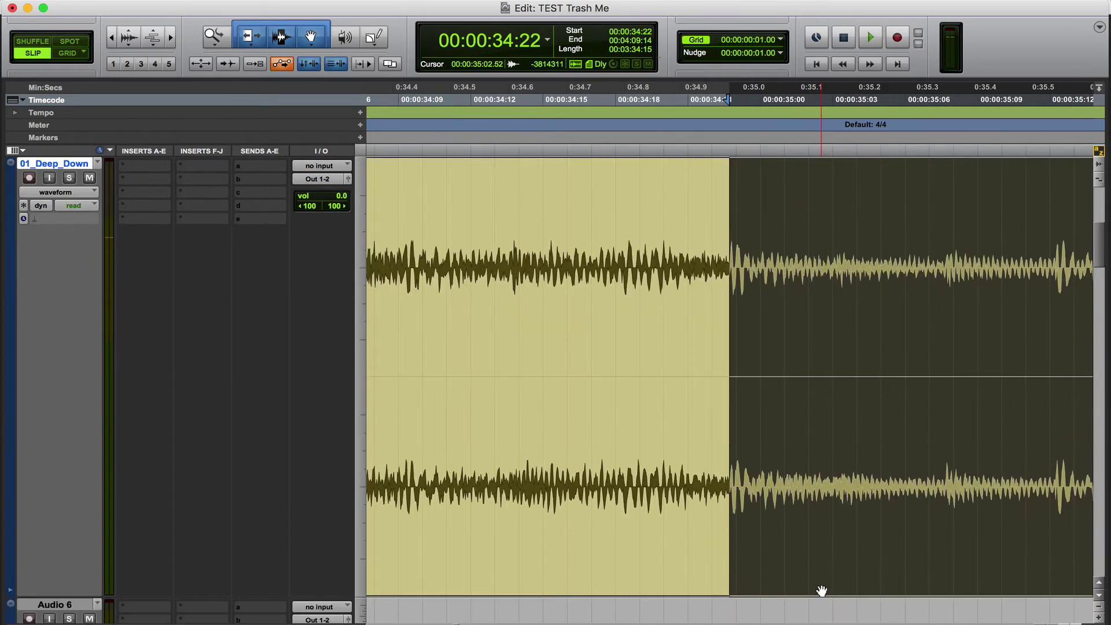
Enable Tab to Transients and snap the edit point to the transient near 0:34.98
left_click(660, 202)
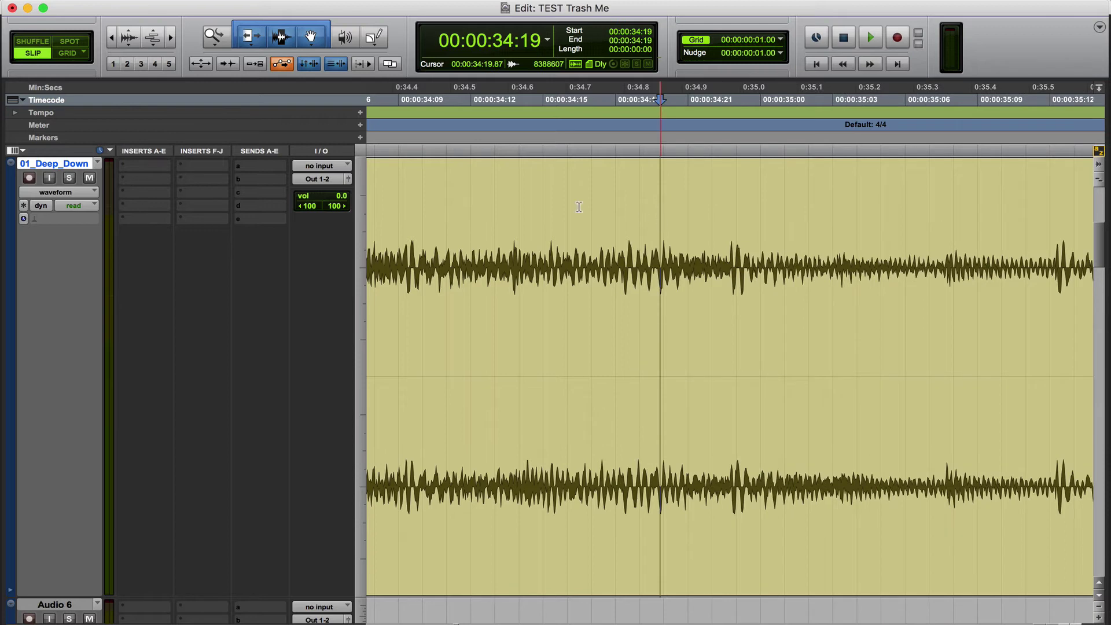
key("super+alt+Tab")
left_click(700, 263)
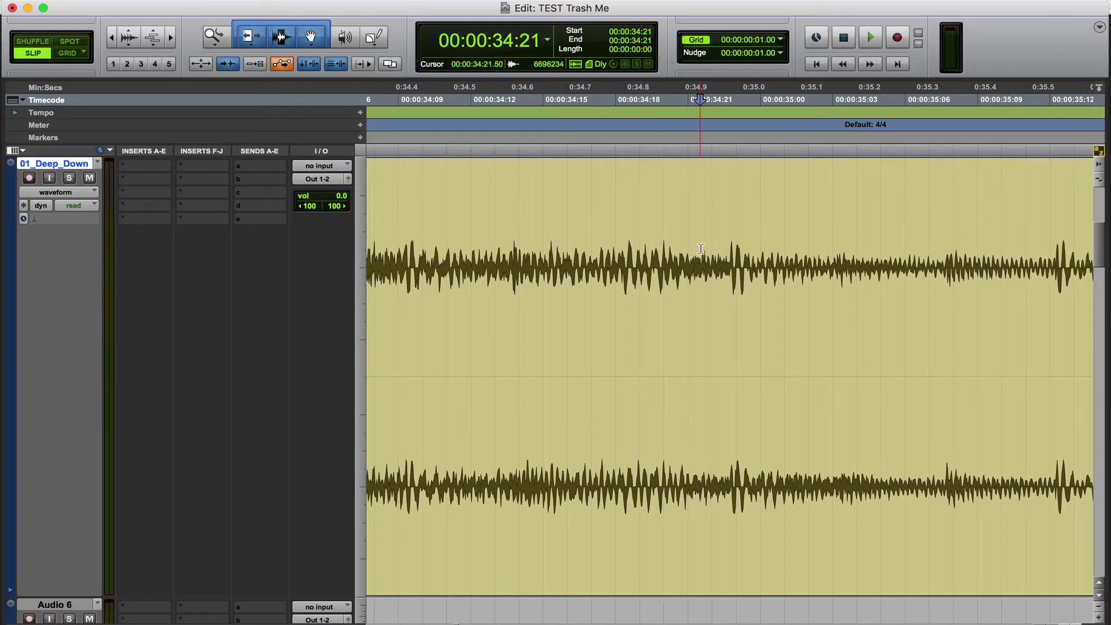
left_click(673, 246)
key("Tab")
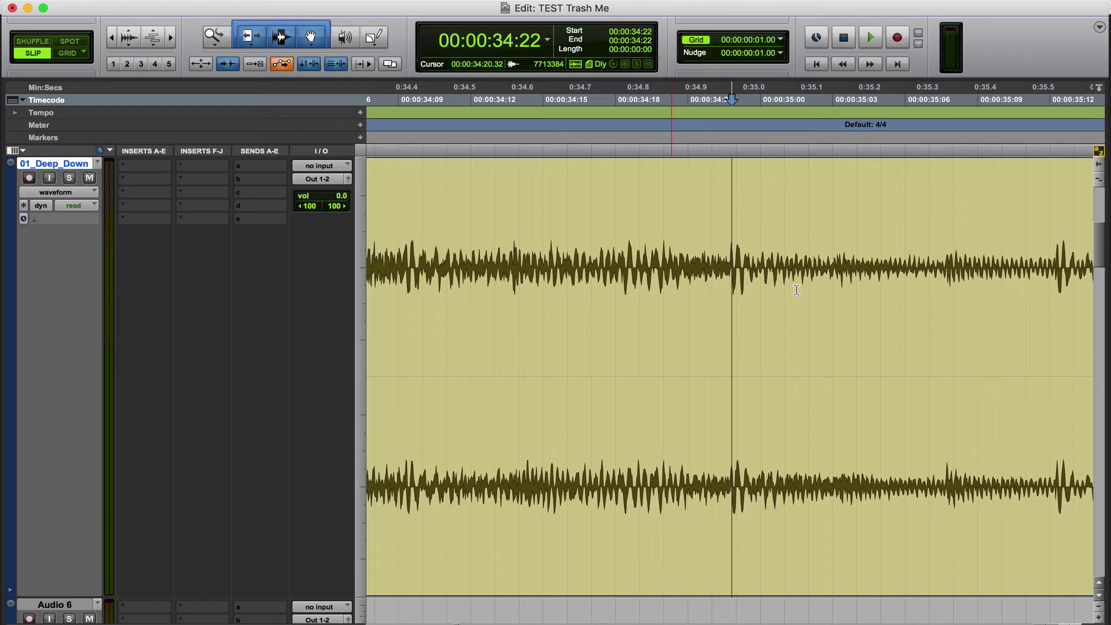
Separate the clip at the transient and play the whole 01_Deep_Down-03 clip
key("b")
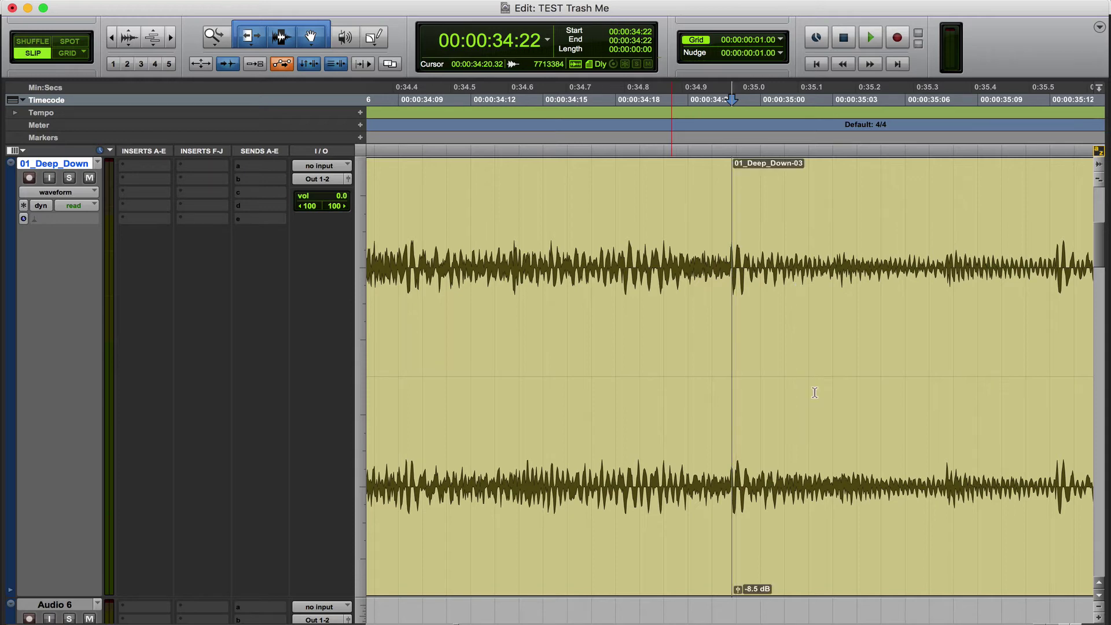
double_click(826, 550)
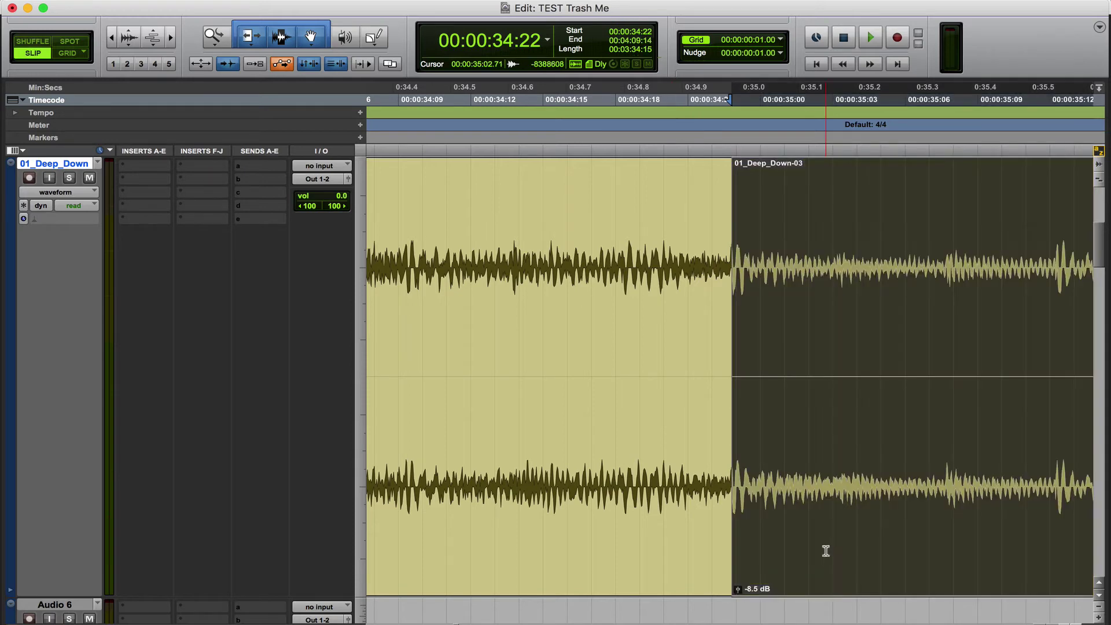
key("space")
key("space")
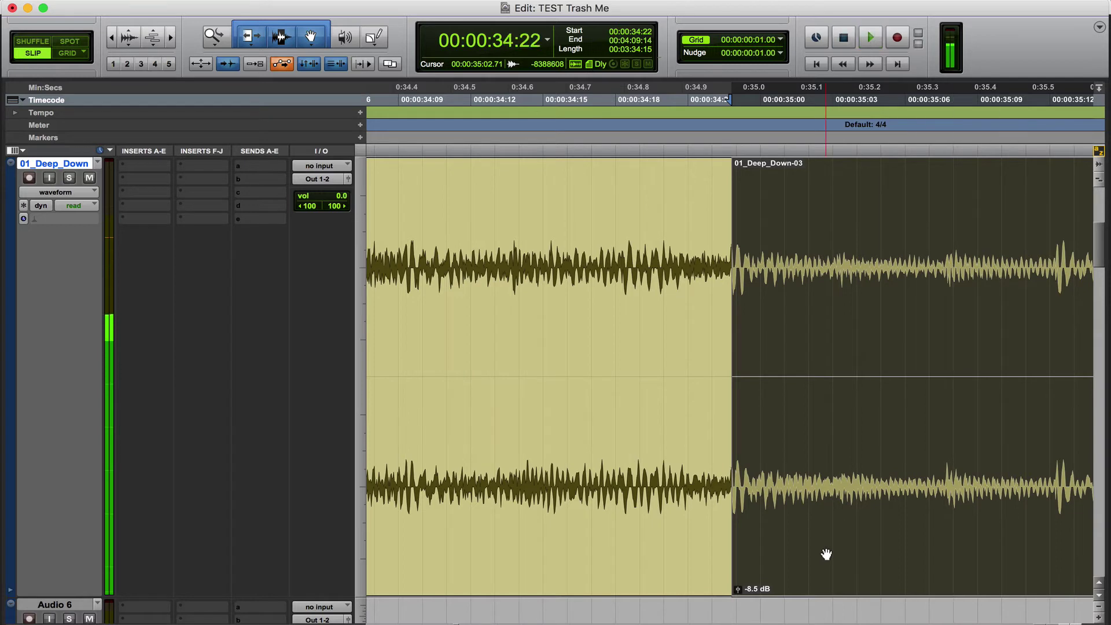
Zoom out, shrink the track, and play the verse from the split, skipping ahead to 0:47
key("super+bracketleft")
key("super+bracketleft")
key("super+bracketleft")
key("super+bracketleft")
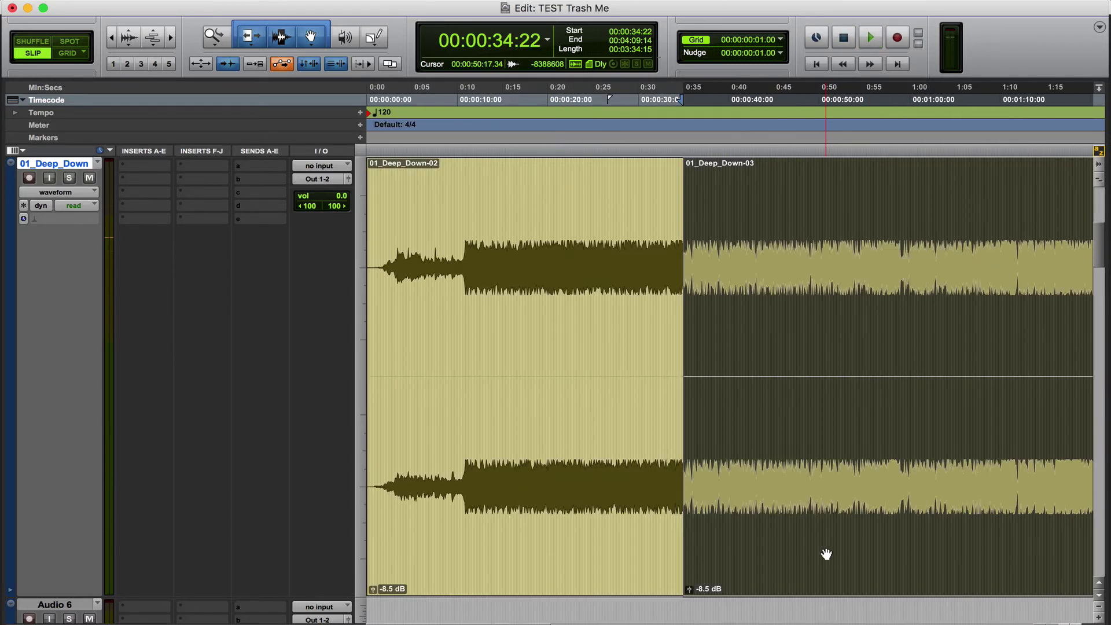
key("super+bracketleft")
scroll(826, 554, "right", 3)
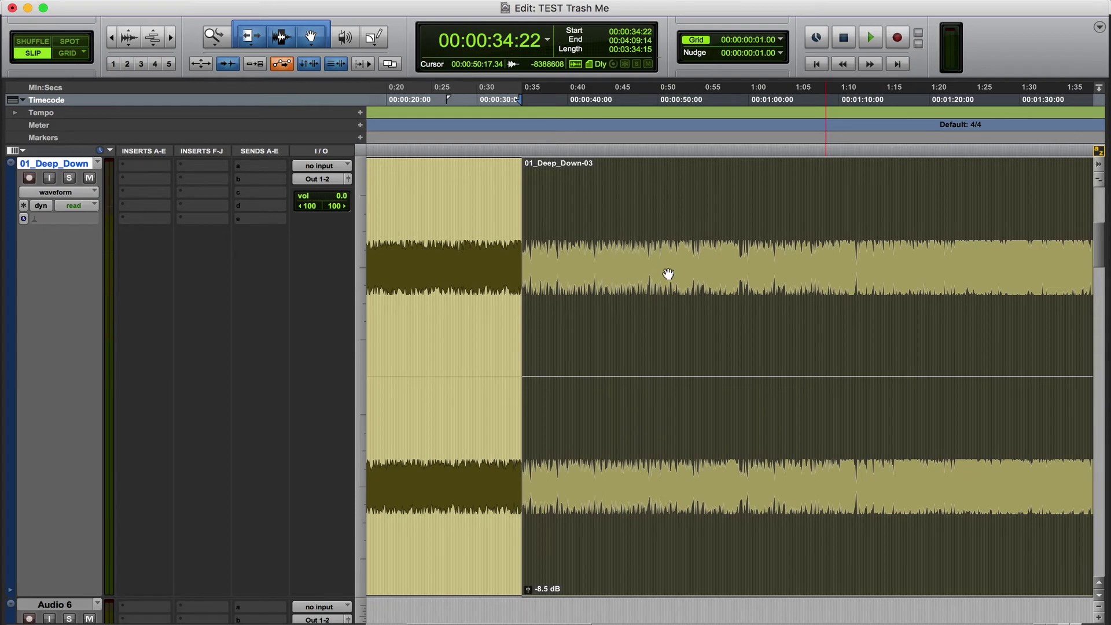
key("ctrl+Down")
key("space")
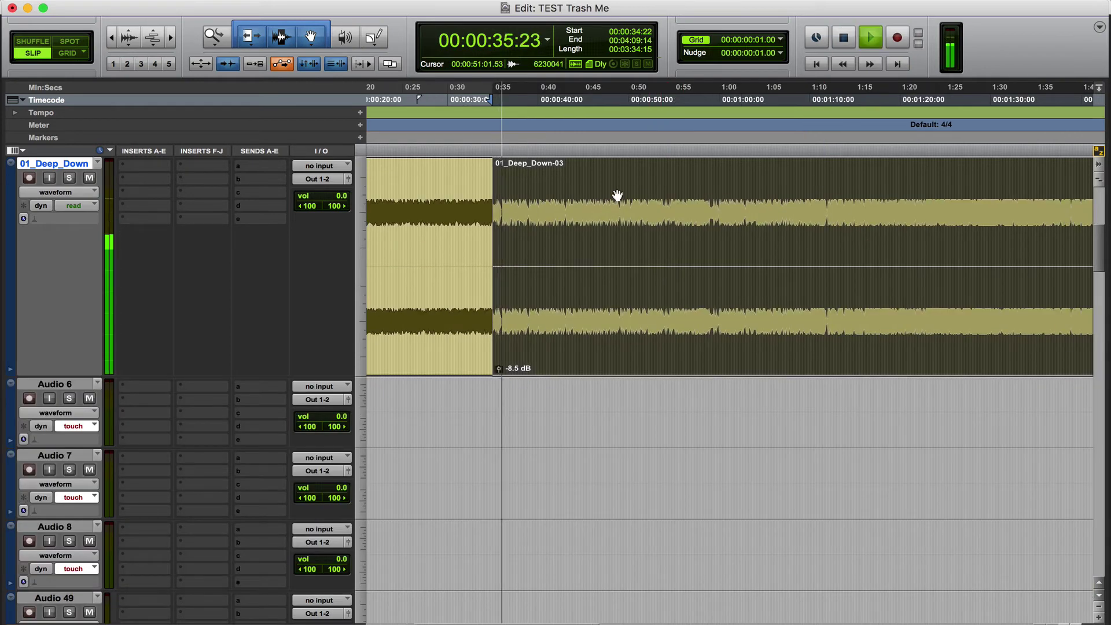
left_click(610, 171)
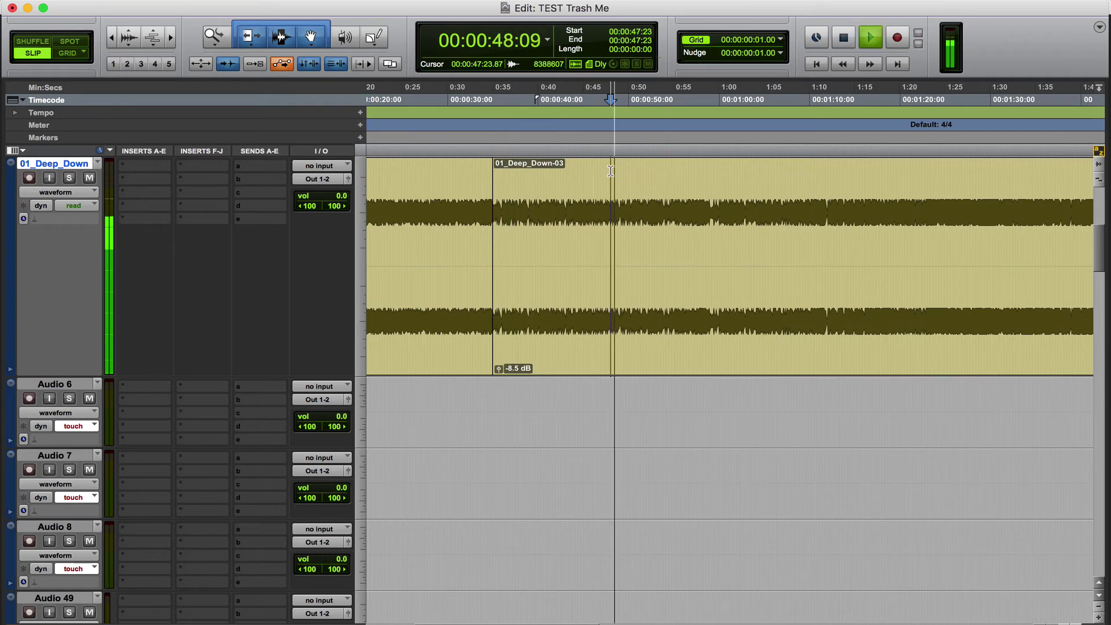
scroll(620, 174, "right", 1)
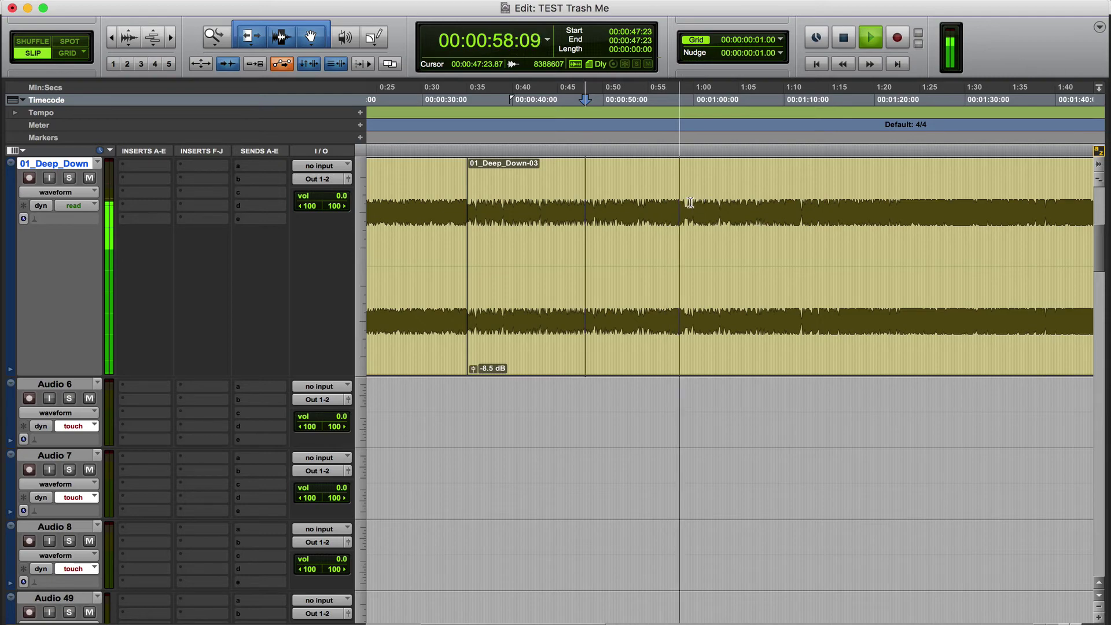
Stop at the downbeat near 0:58 and replay the passage there
key("space")
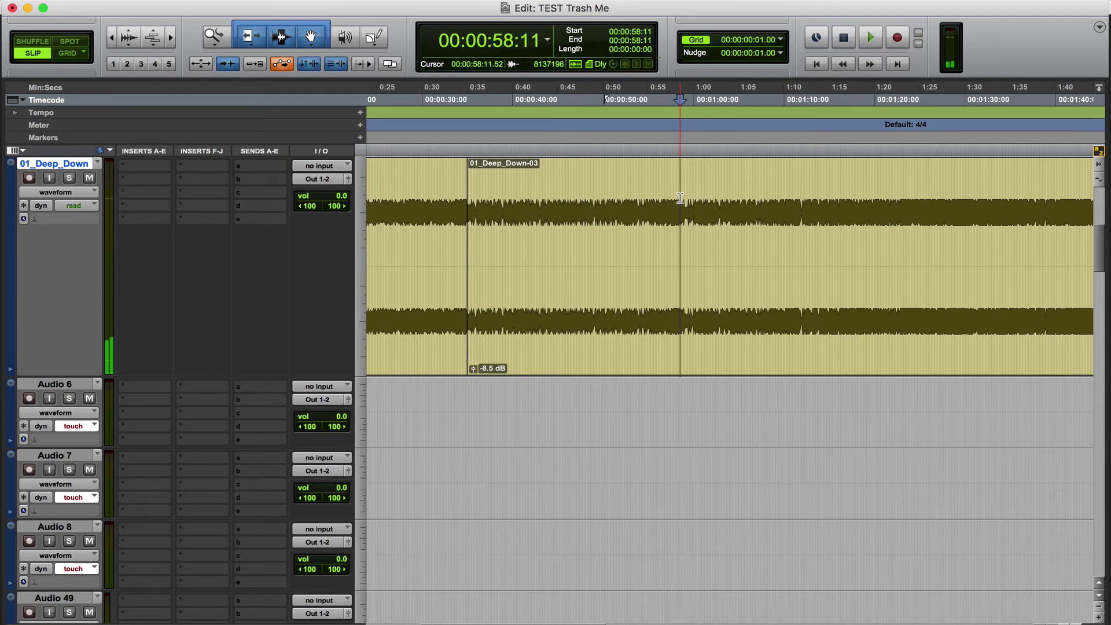
key("super+bracketright")
key("super+bracketright")
key("super+bracketright")
key("super+bracketright")
key("super+bracketright")
key("space")
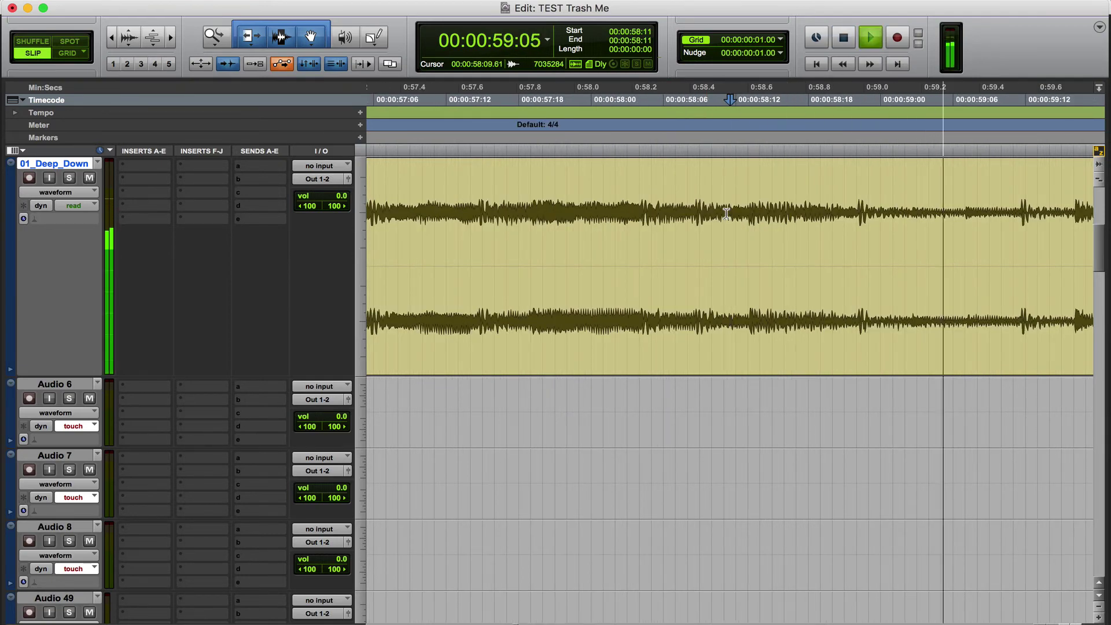
key("space")
Snap to the transient, split at 58:22, and play the new 01_Deep_Down-05 clip
left_click(815, 206)
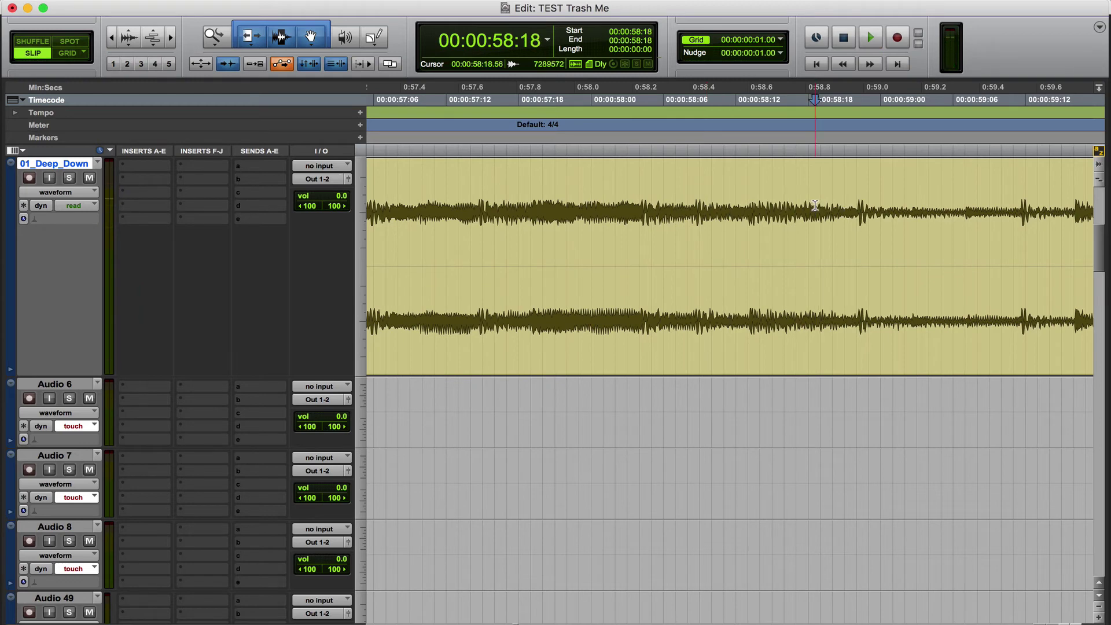
key("Tab")
key("super+e")
left_click(933, 318)
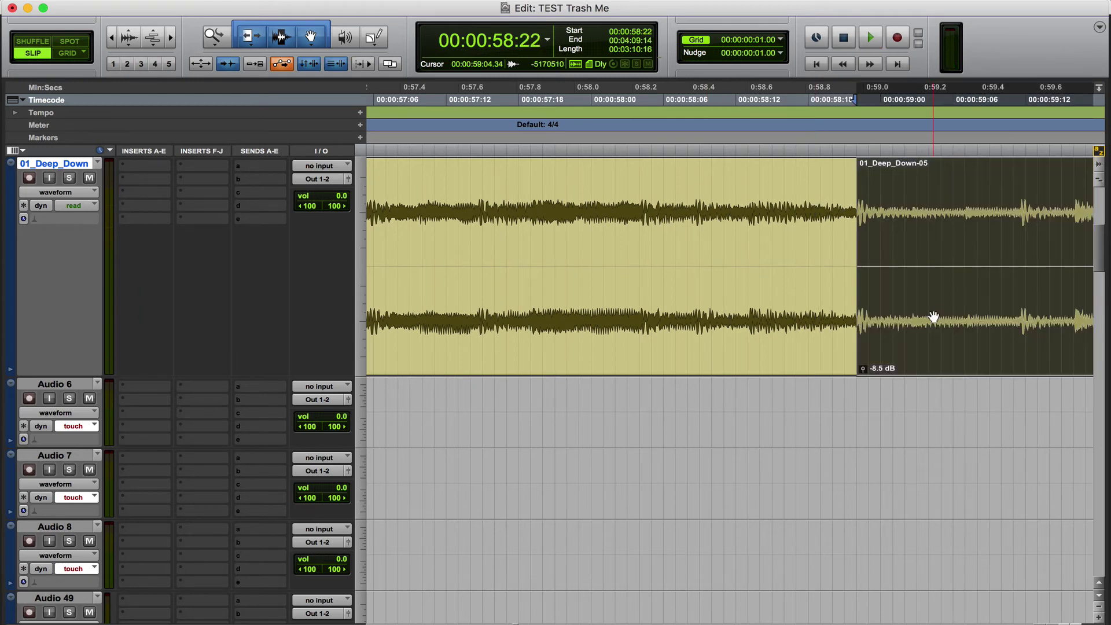
key("space")
Select the verse clip, then play 01_Deep_Down-05 from 58:22 and zoom out to the whole arrangement
left_click(693, 350)
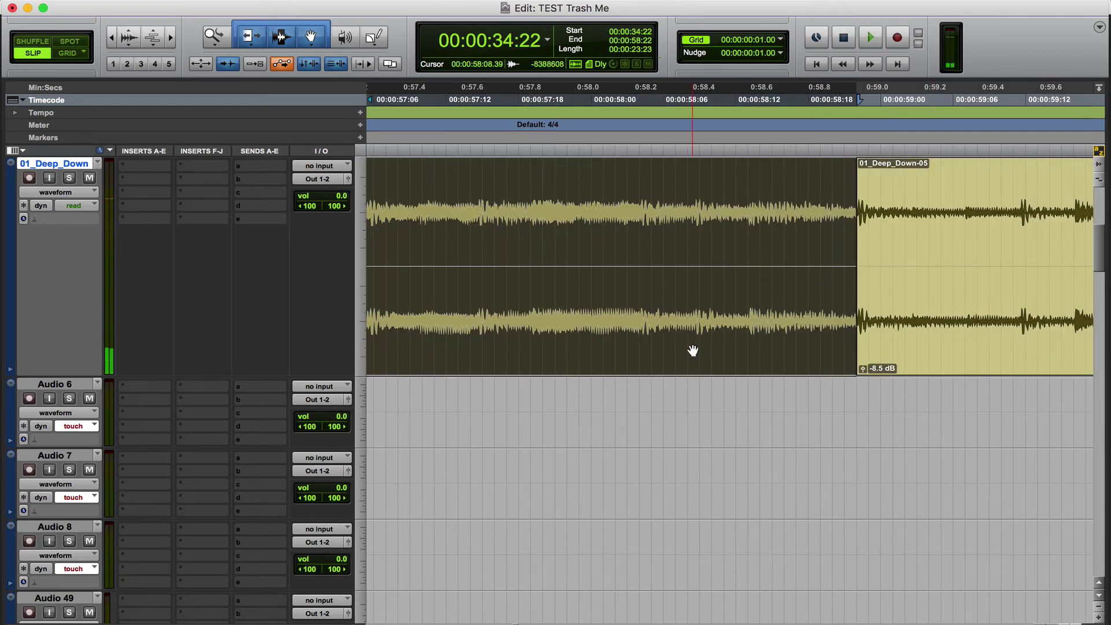
key("super+bracketleft")
key("super+bracketleft")
key("super+bracketleft")
key("r")
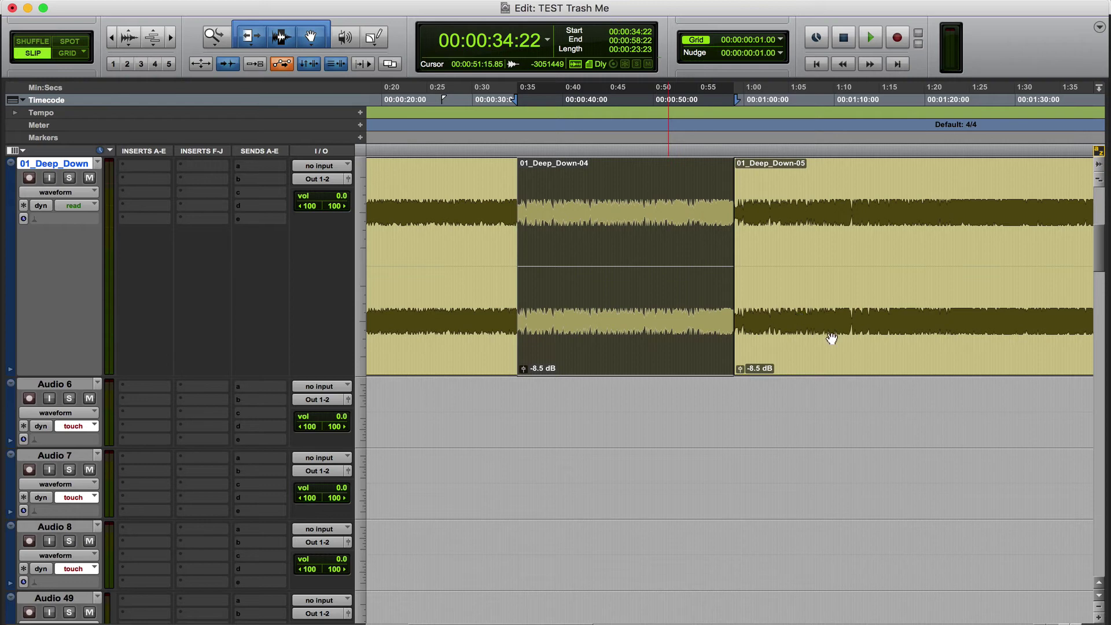
scroll(831, 339, "right", 2)
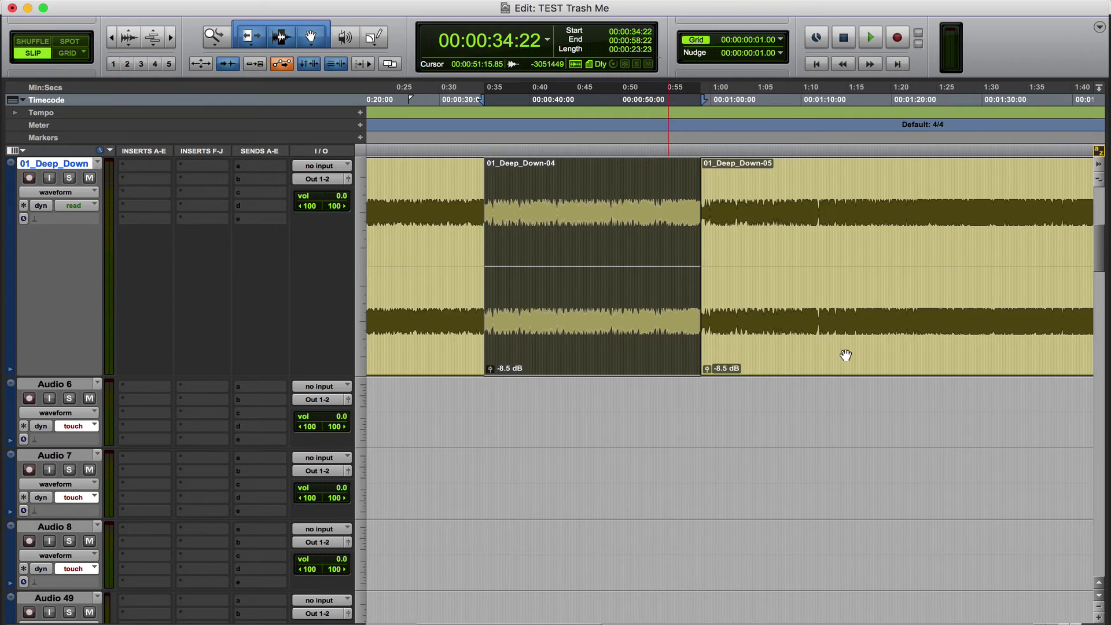
left_click(845, 354)
key("space")
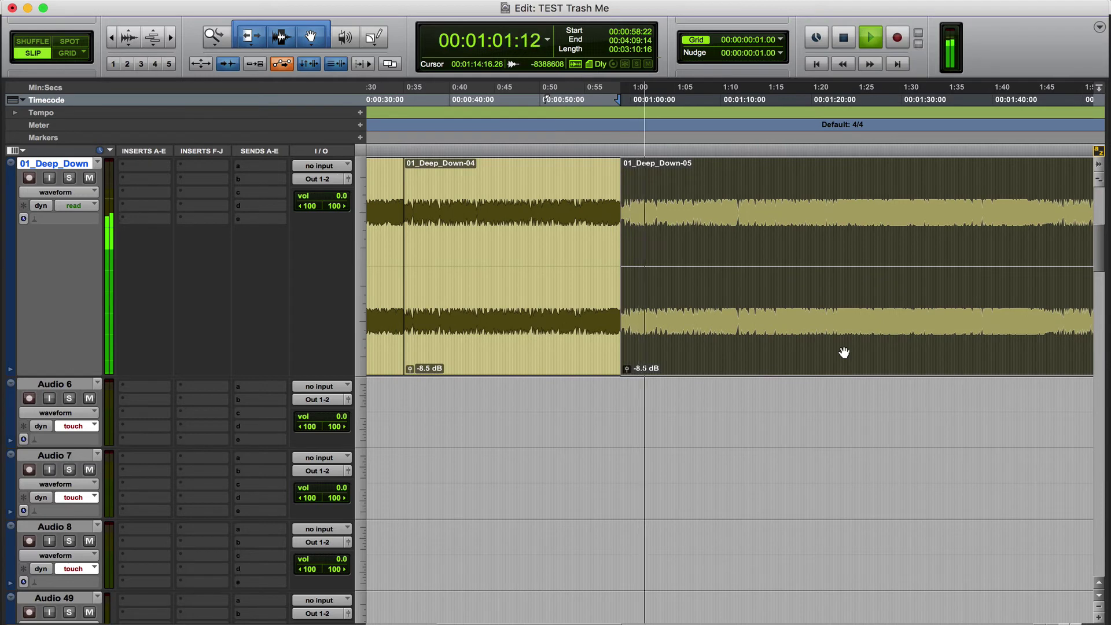
key("r")
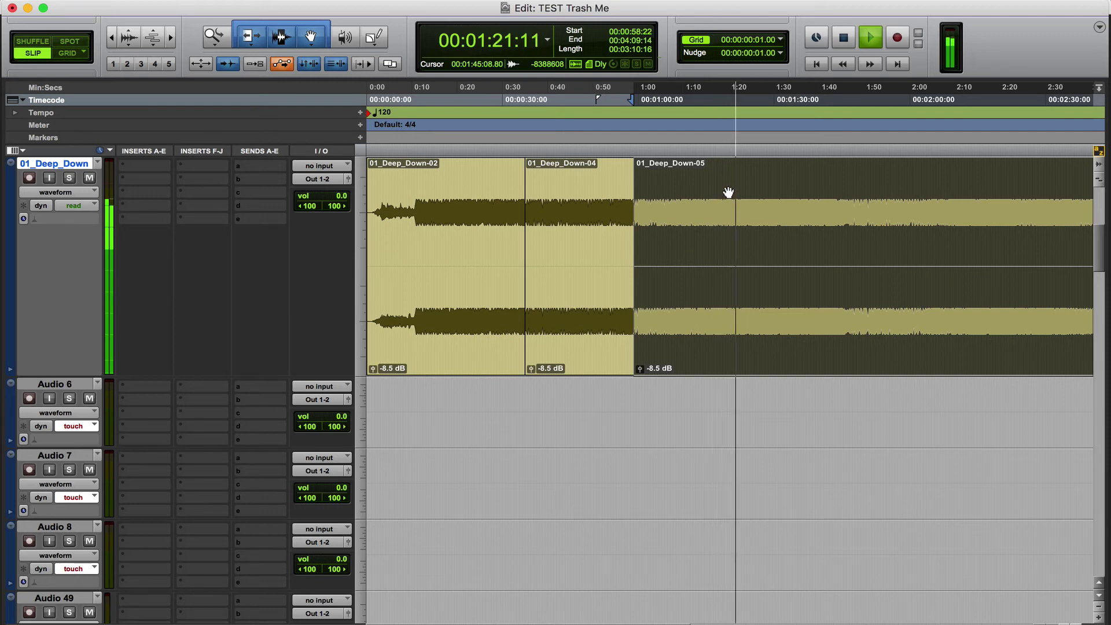
key("space")
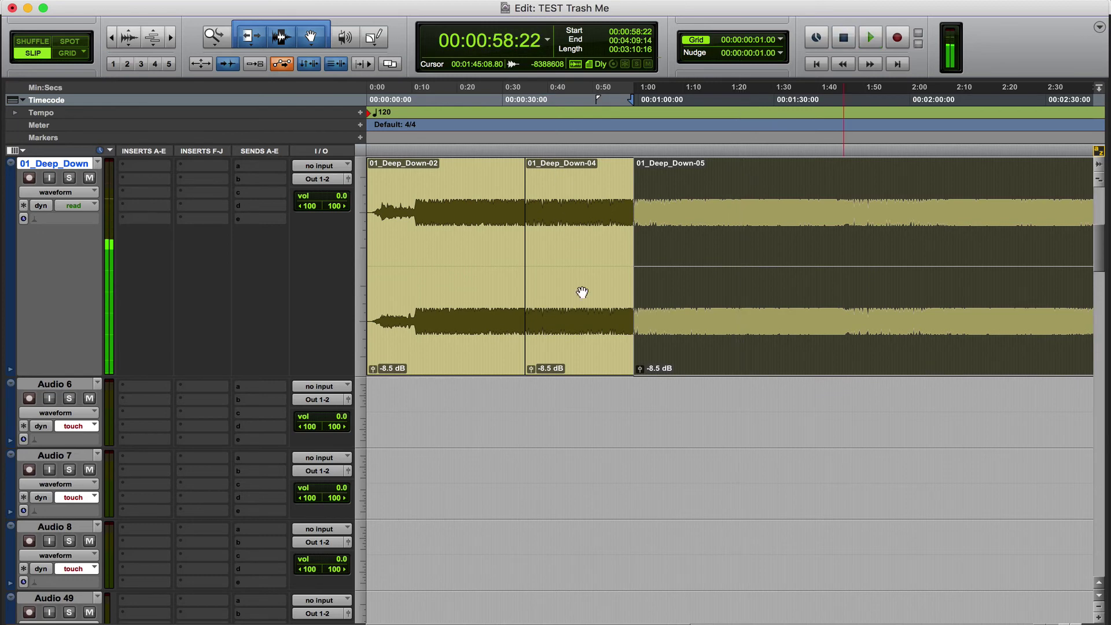
left_click(581, 305)
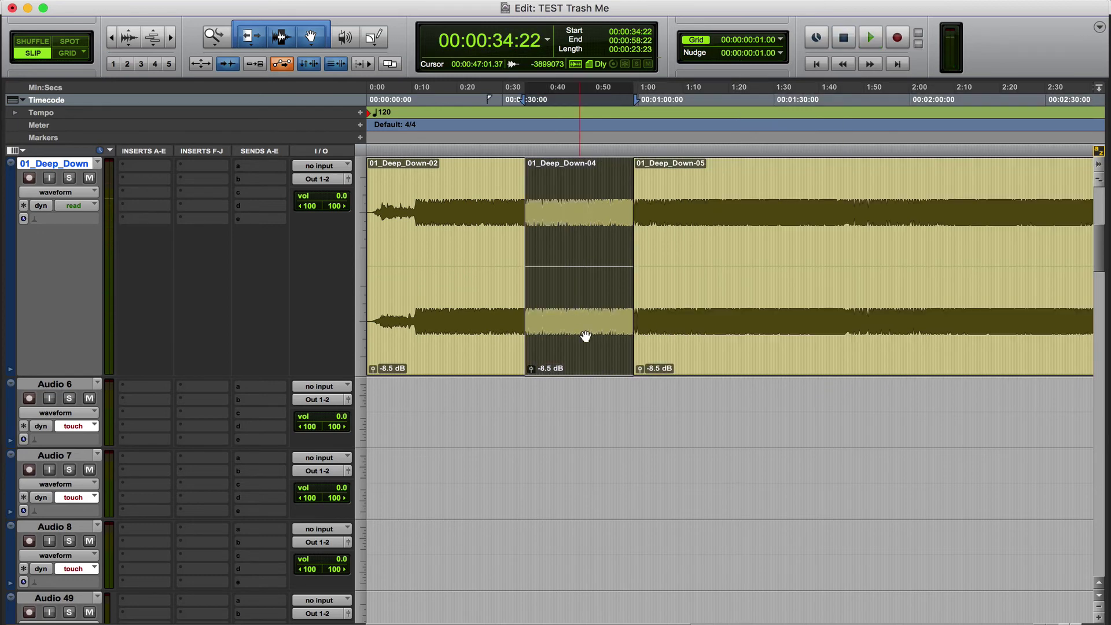
key("Delete")
left_click(660, 322)
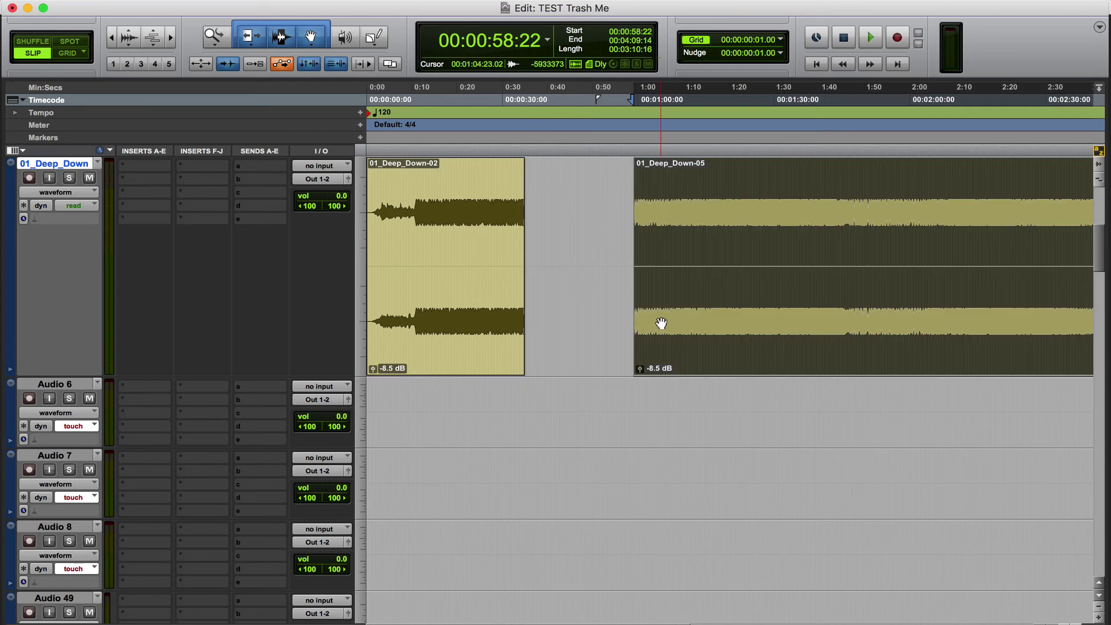
key("Delete")
key("super+z")
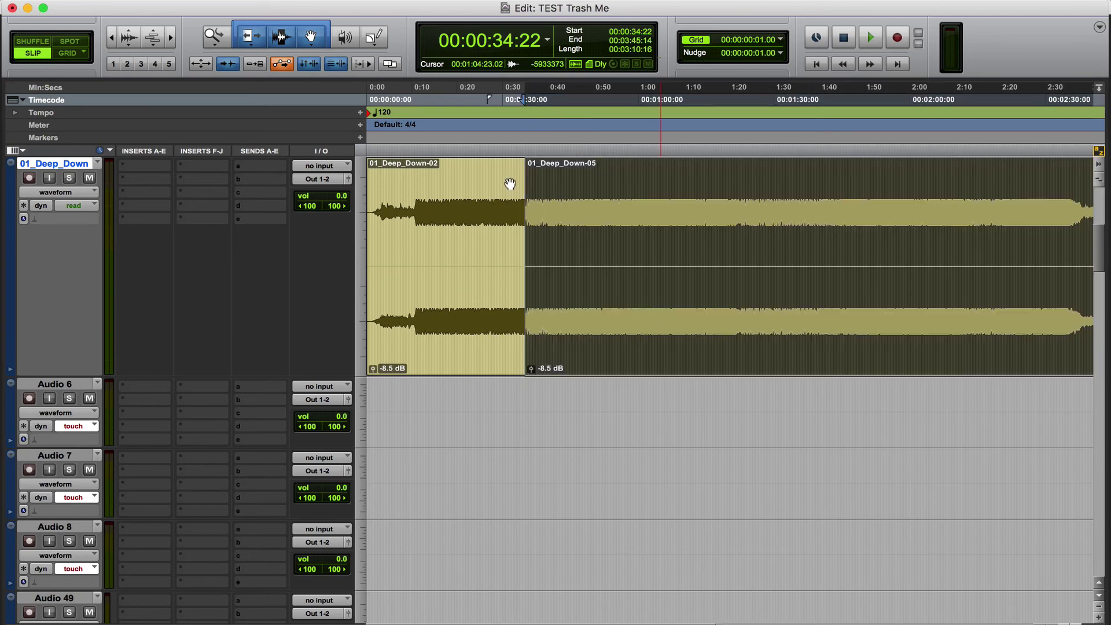
left_click(502, 170)
left_click(511, 206)
key("space")
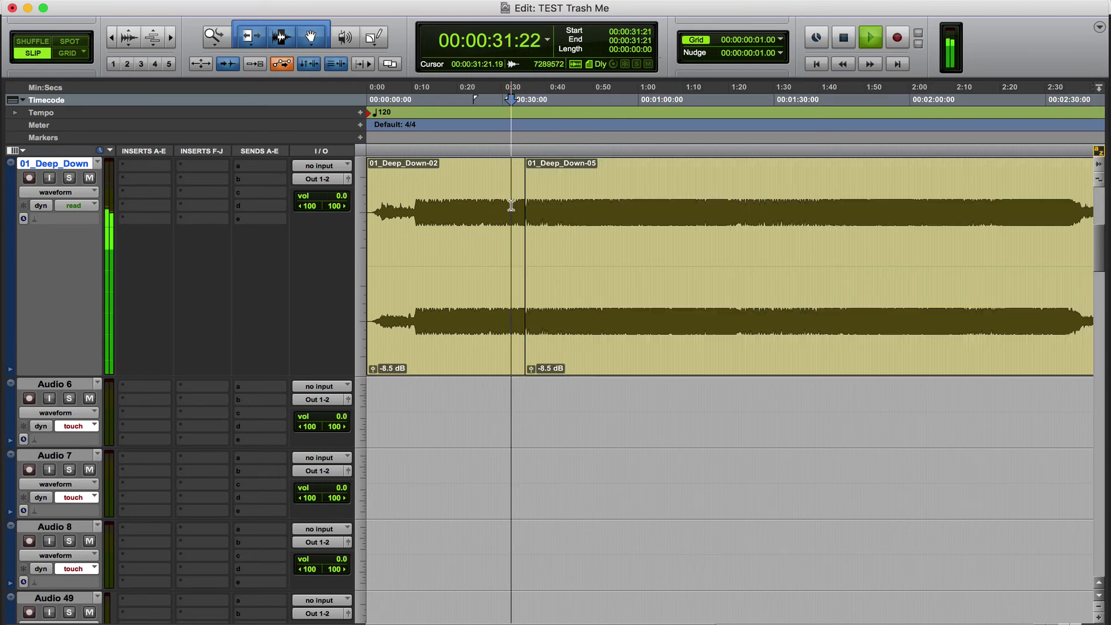
key("super+bracketright")
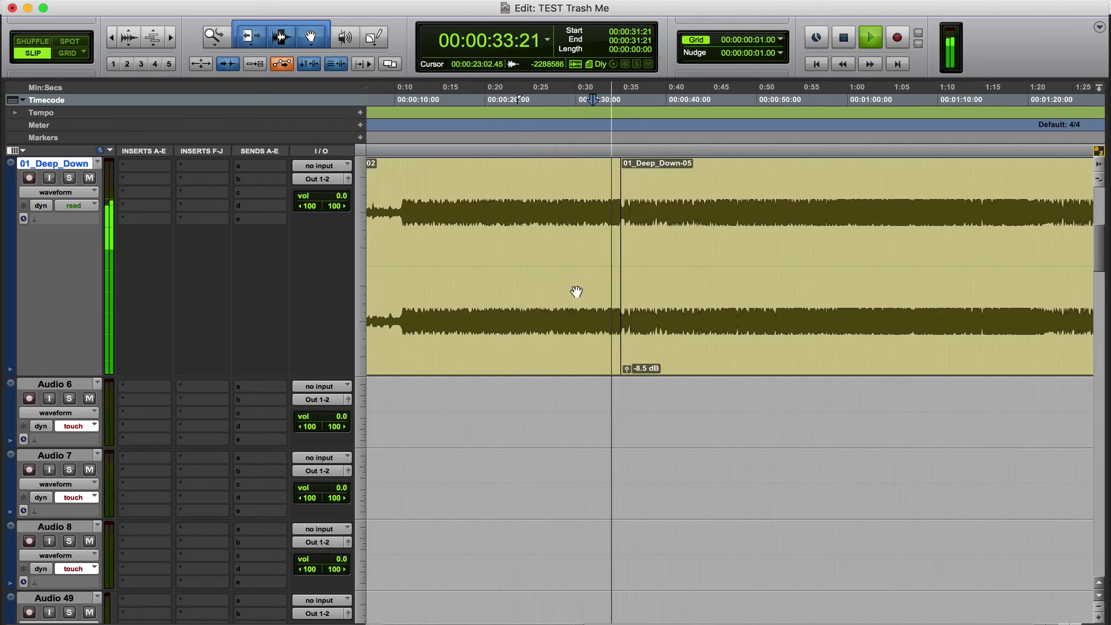
scroll(577, 293, "right", 2)
scroll(576, 292, "right", 3)
scroll(577, 293, "up", 2)
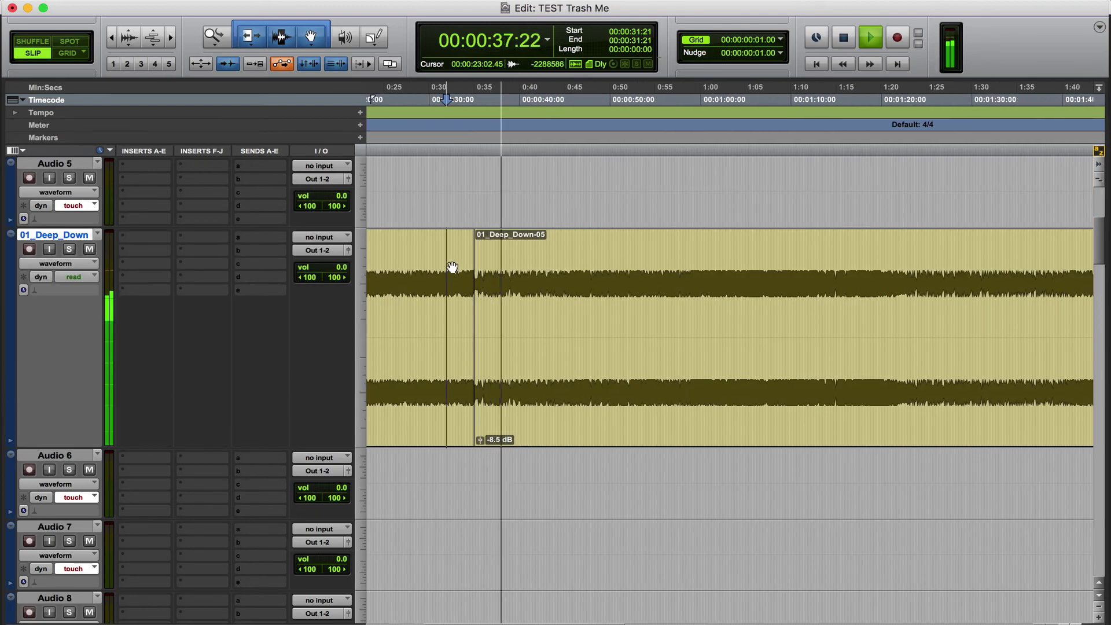
key("space")
key("Tab")
key("Delete")
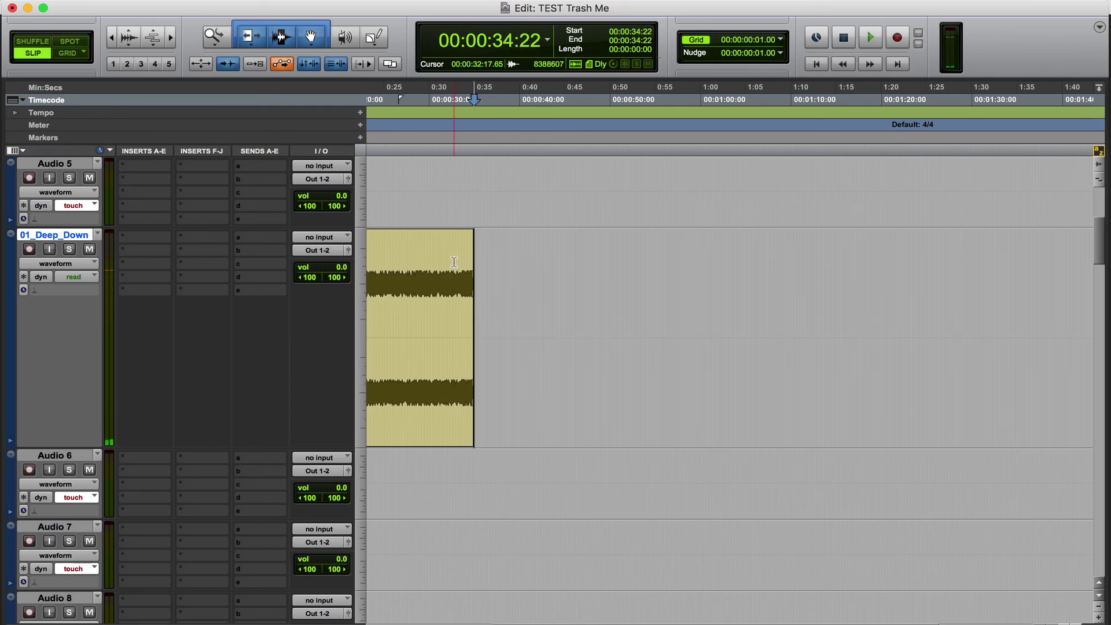
key("super+z")
key("super+z")
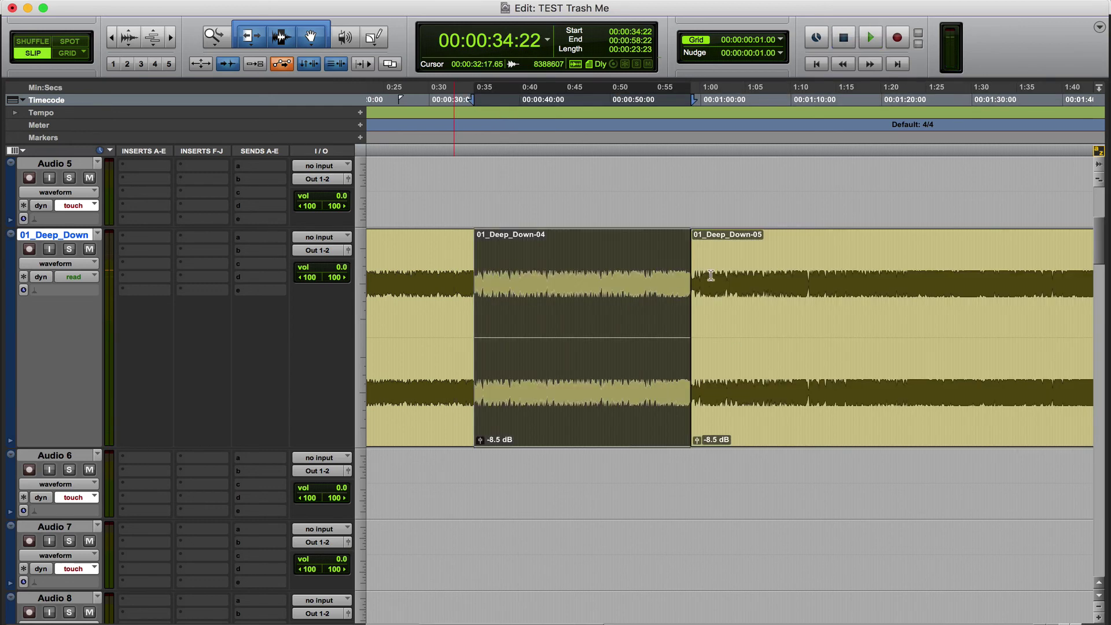
left_click(797, 287)
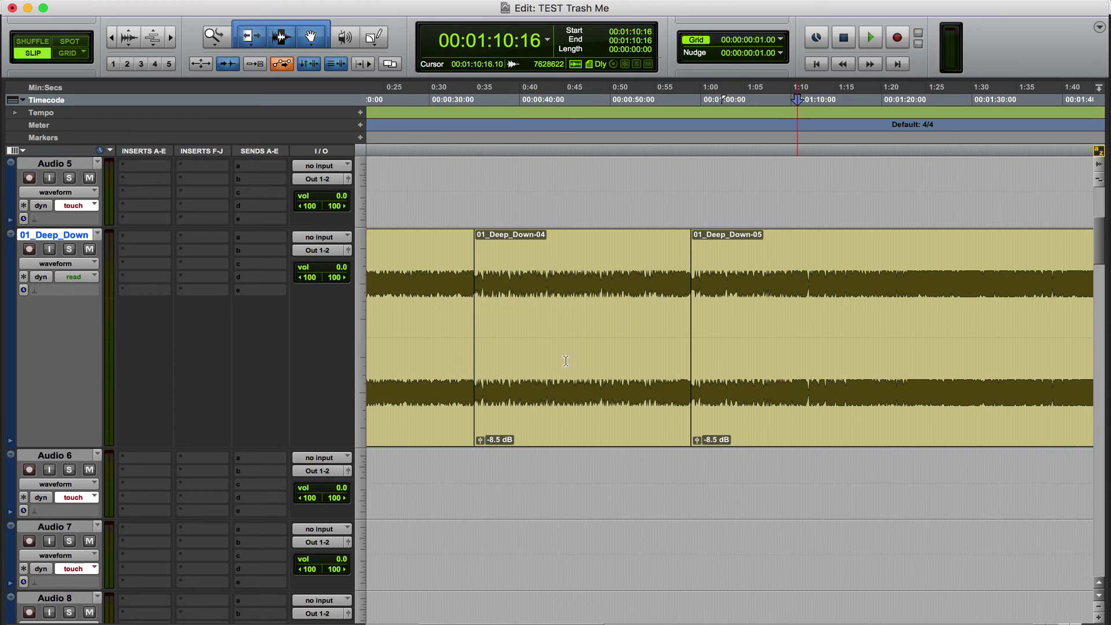
key("XF86AudioMute")
left_click(513, 320)
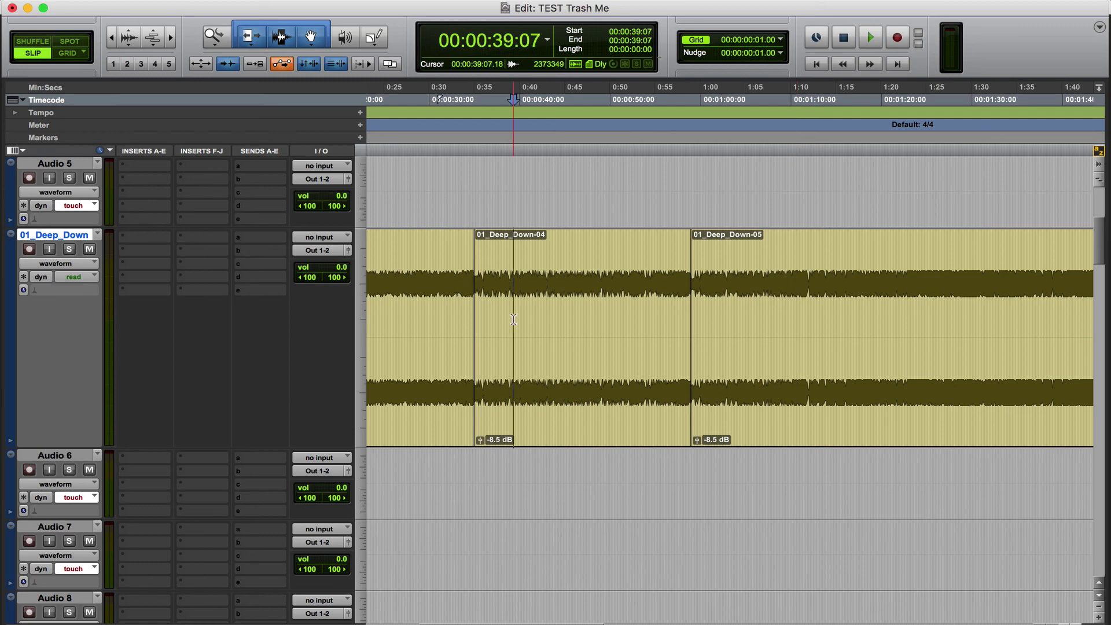
key("r")
key("r")
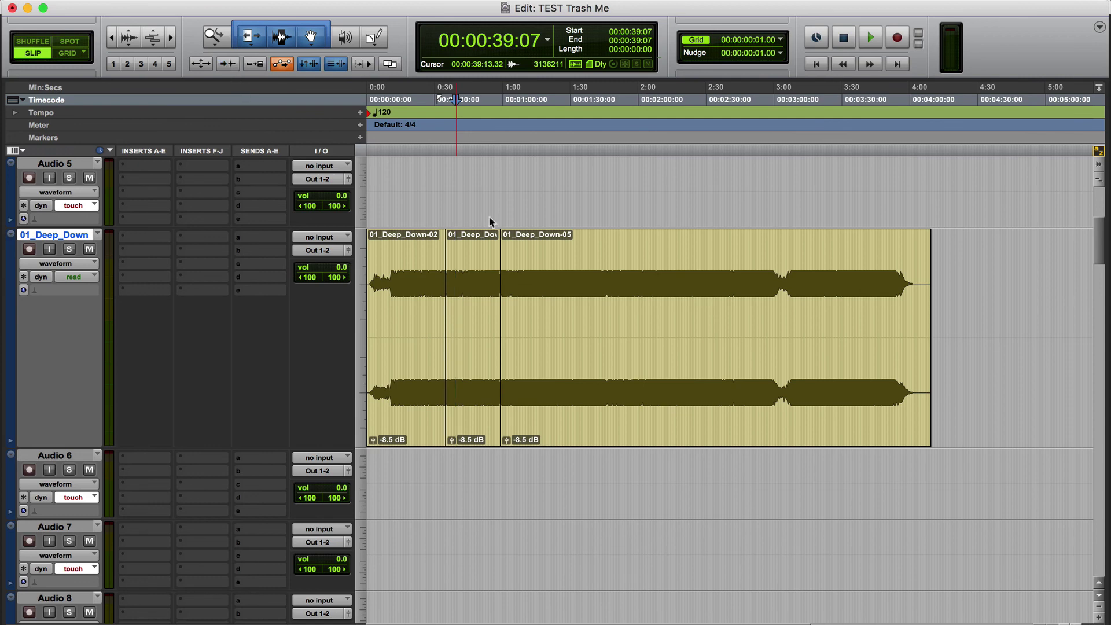
left_click(231, 67)
key("Tab")
key("Tab")
key("Tab")
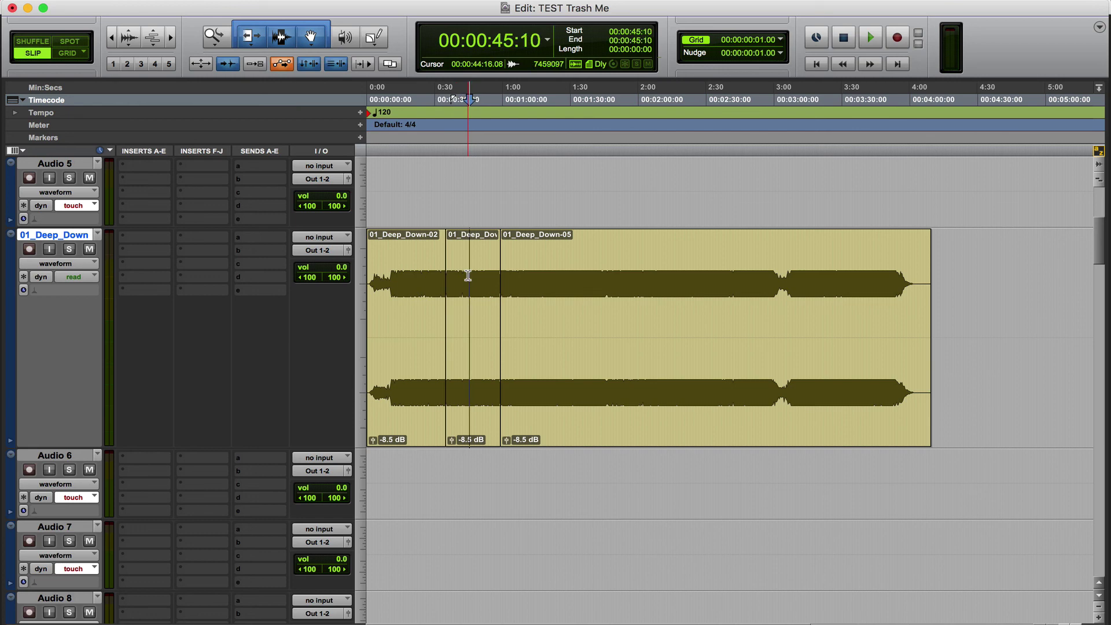
key("Tab")
key("Tab")
key("Tab")
key("Tab")
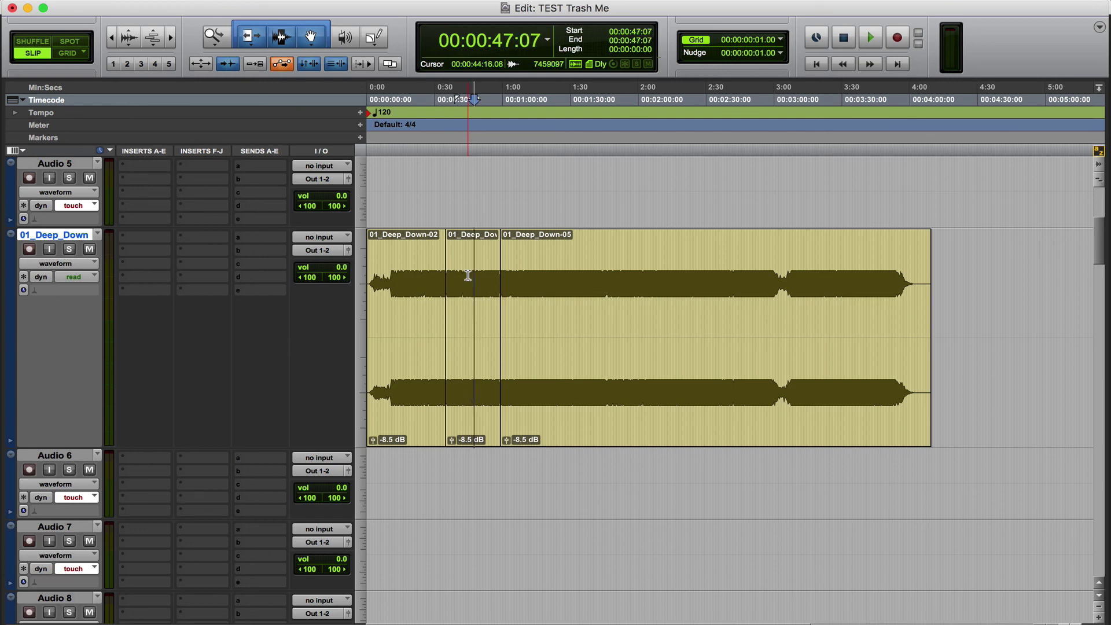
key("Tab")
key("Tab")
key("Tab")
key("Tab")
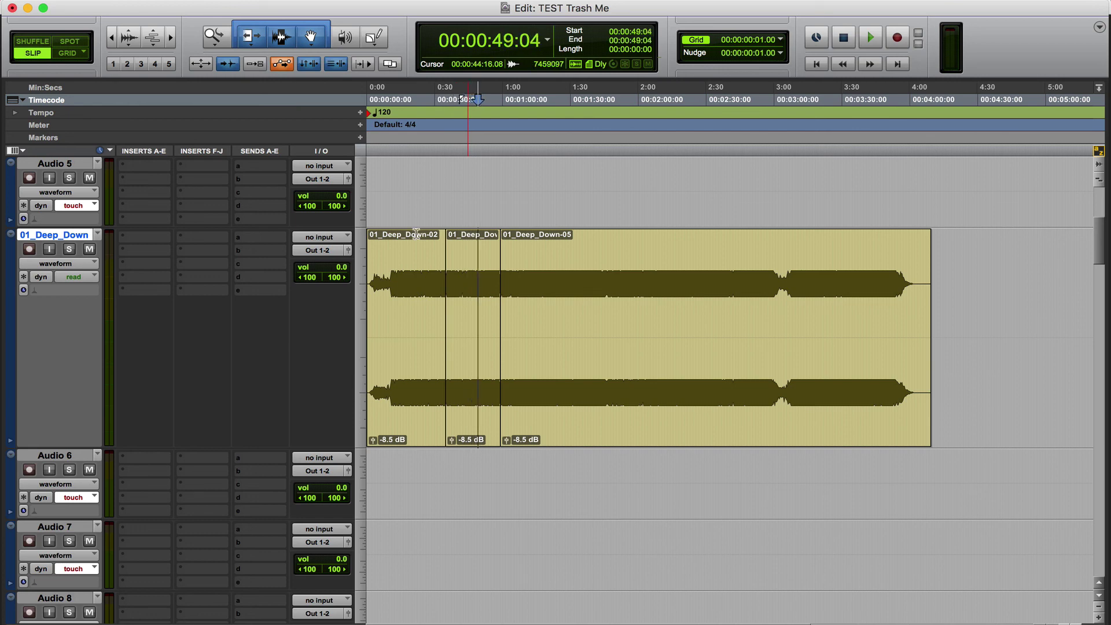
left_click(392, 277)
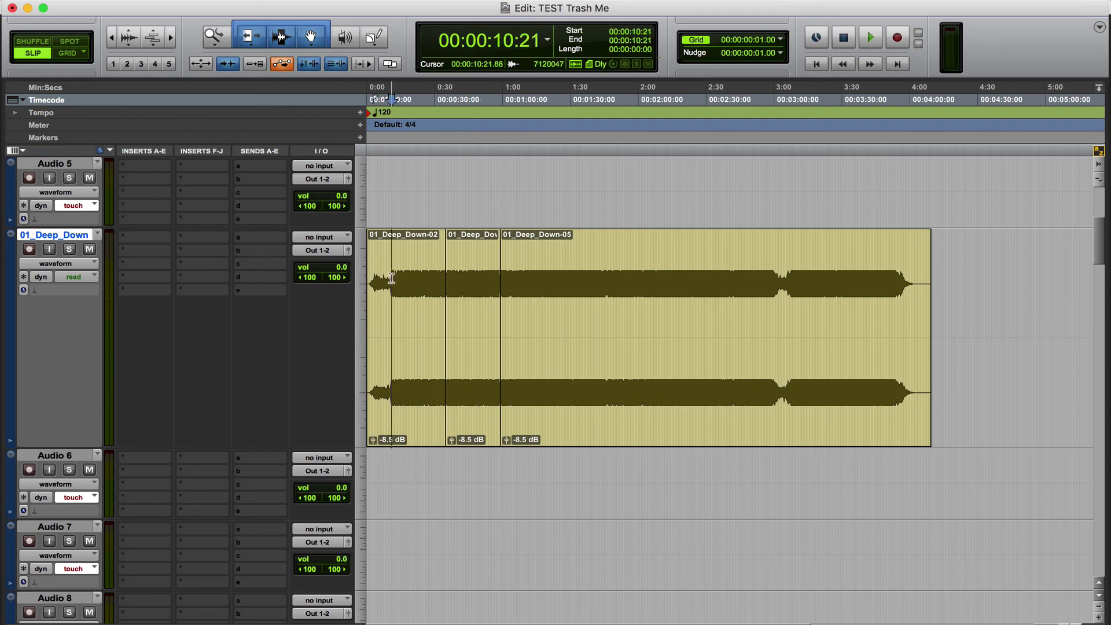
left_click(230, 64)
key("Return")
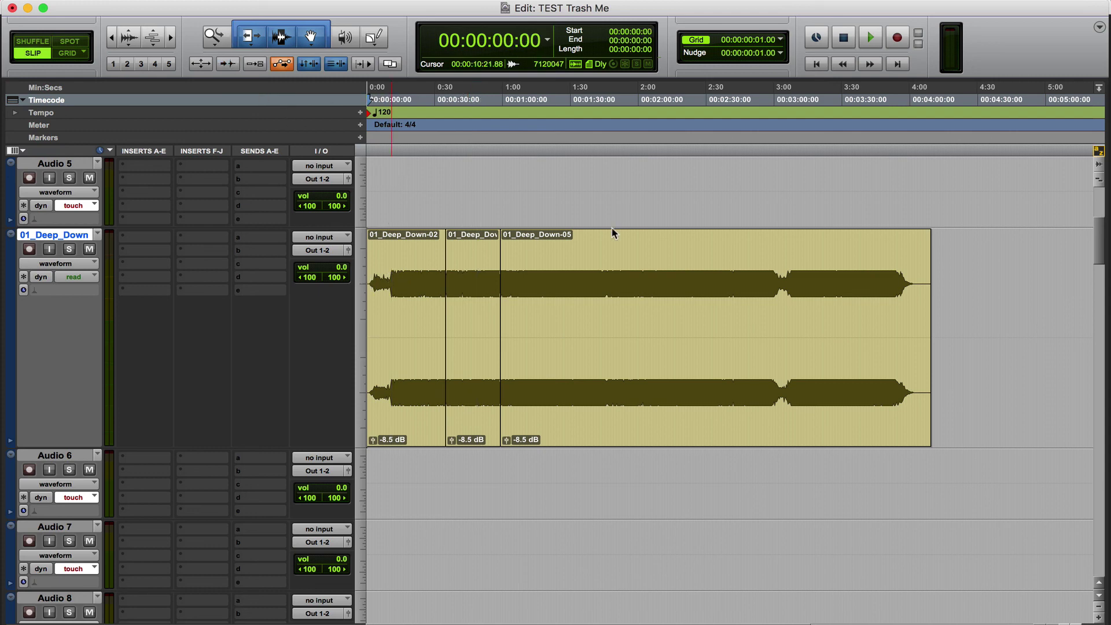
key("Tab")
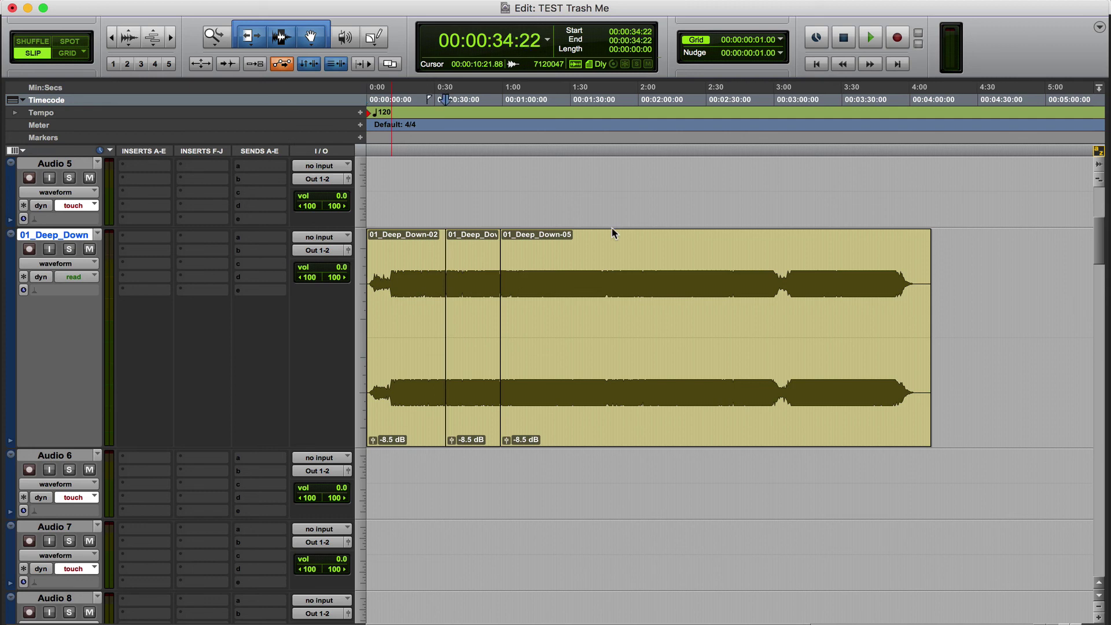
key("Tab")
key("Tab")
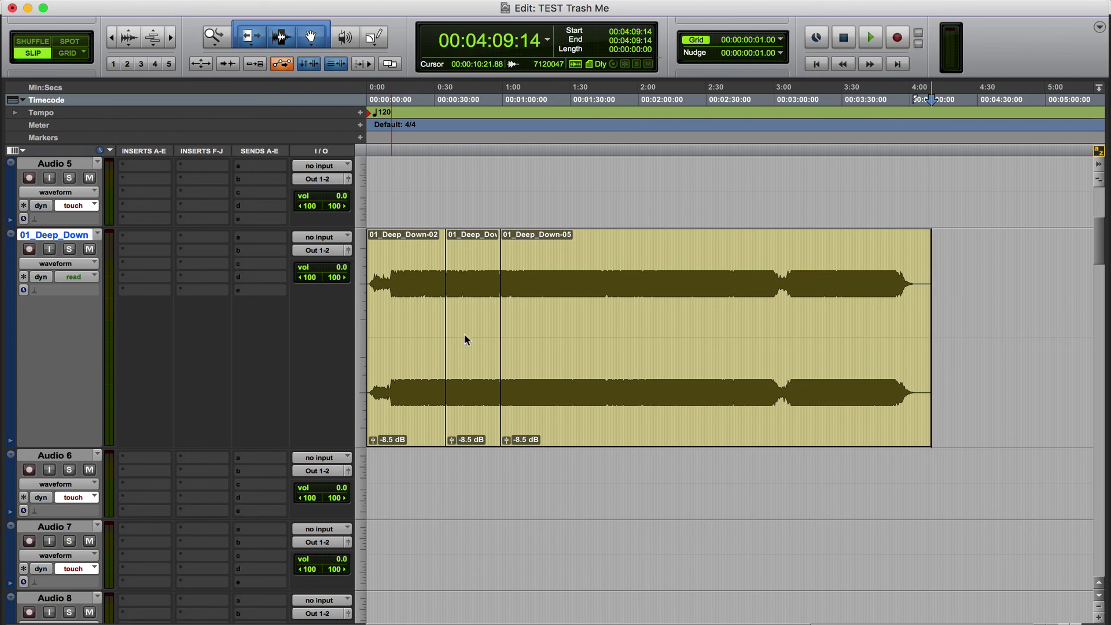
left_click(573, 275)
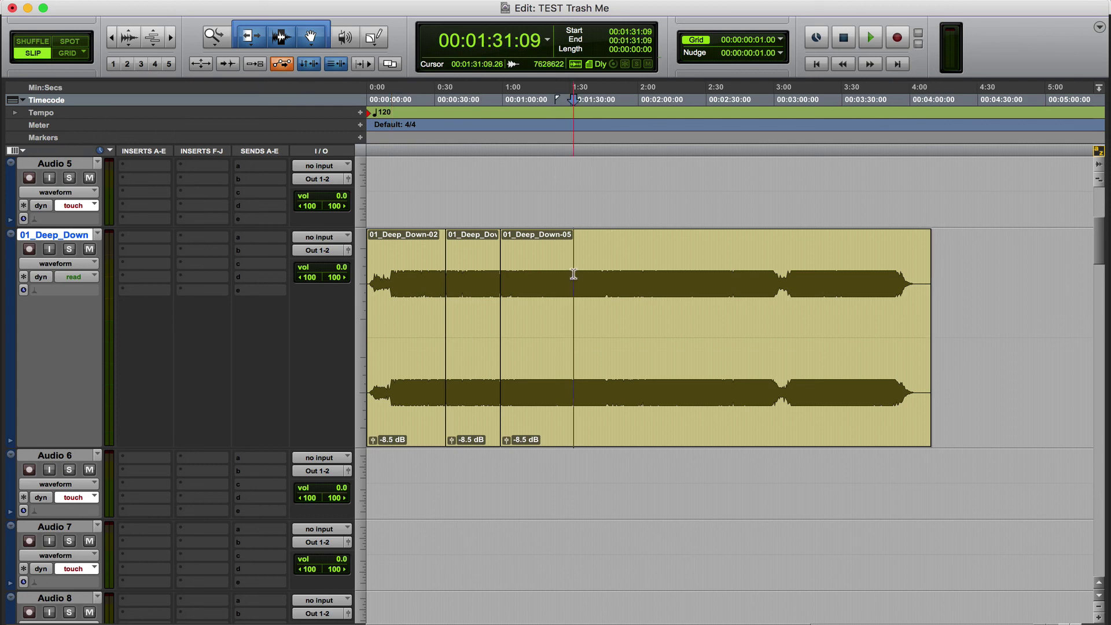